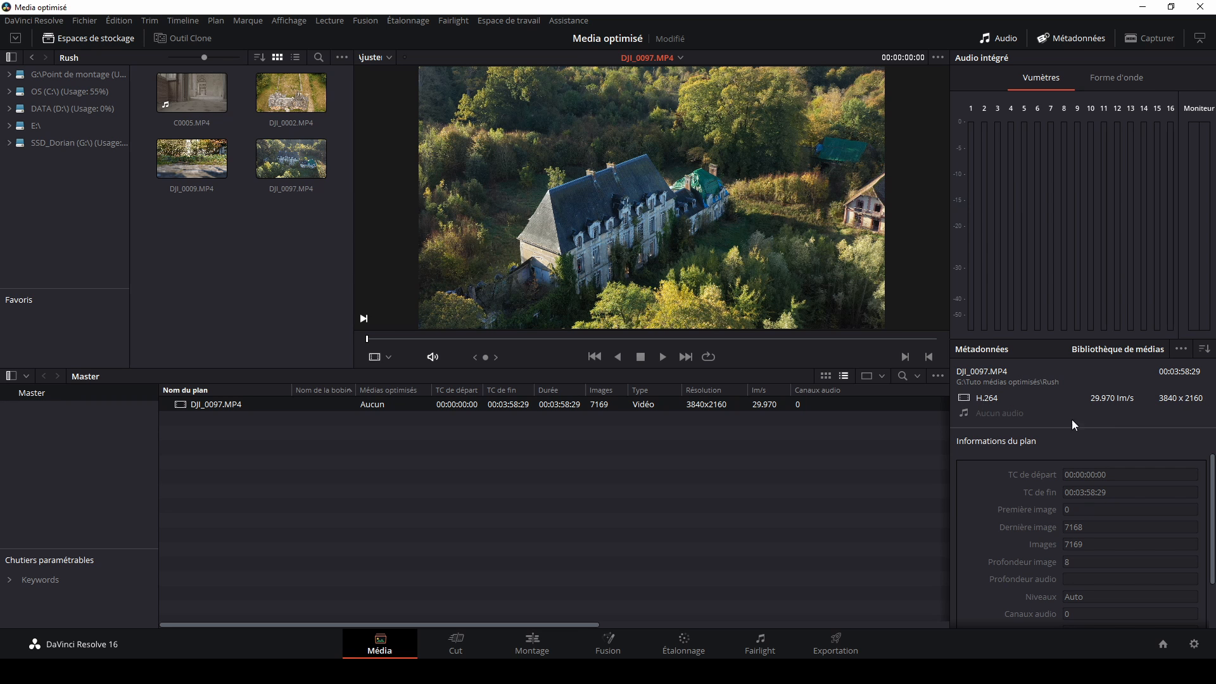
# Step: Place DJI_0097.MP4 in a new timeline on the Montage page and test its playback, including a section further into the clip
pyautogui.click(563, 655)
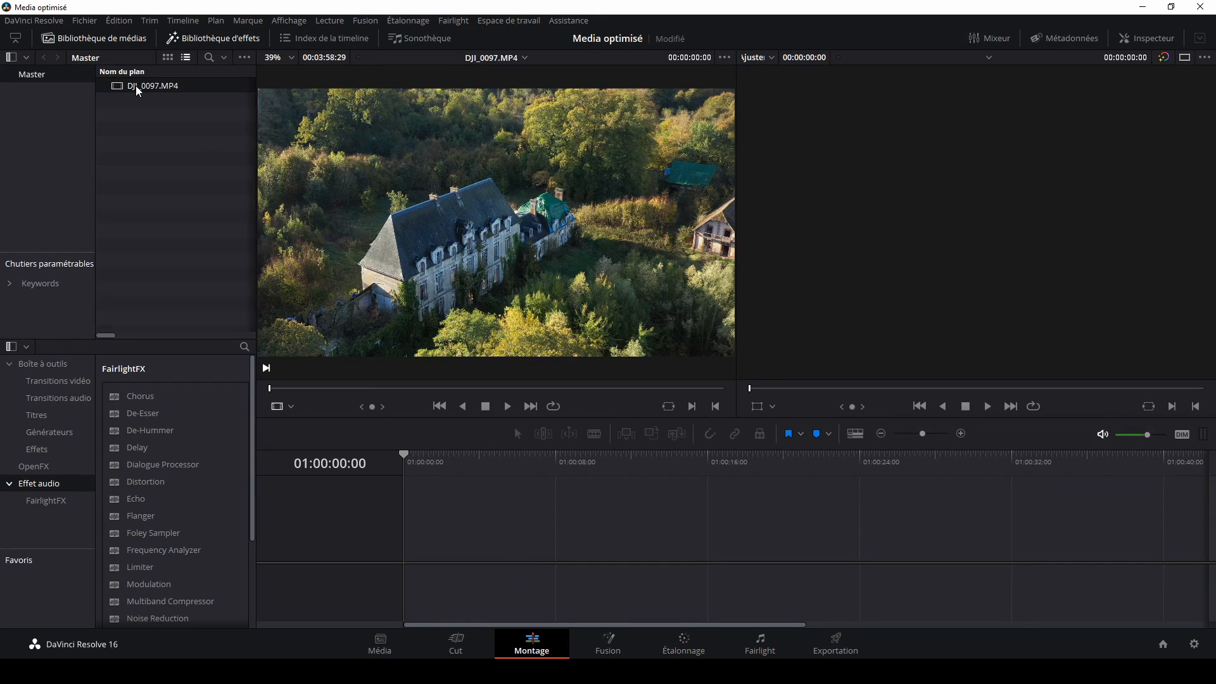
pyautogui.moveTo(127, 85); pyautogui.dragTo(405, 550)
pyautogui.press('space')
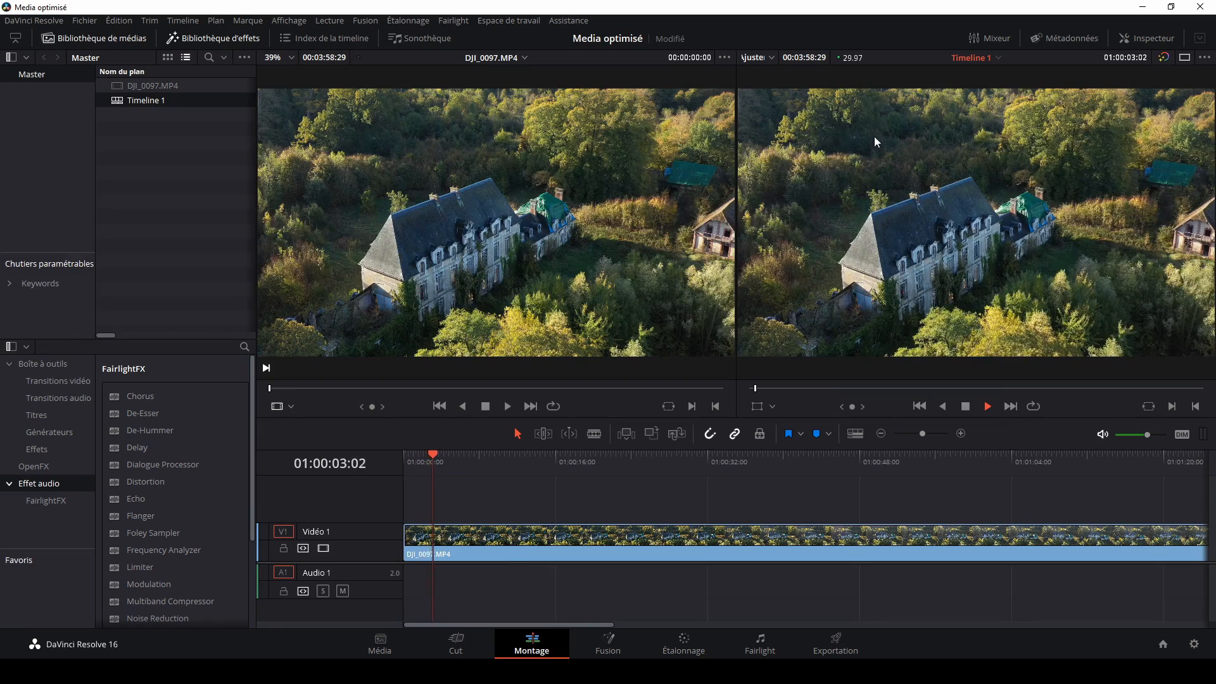
pyautogui.click(826, 388)
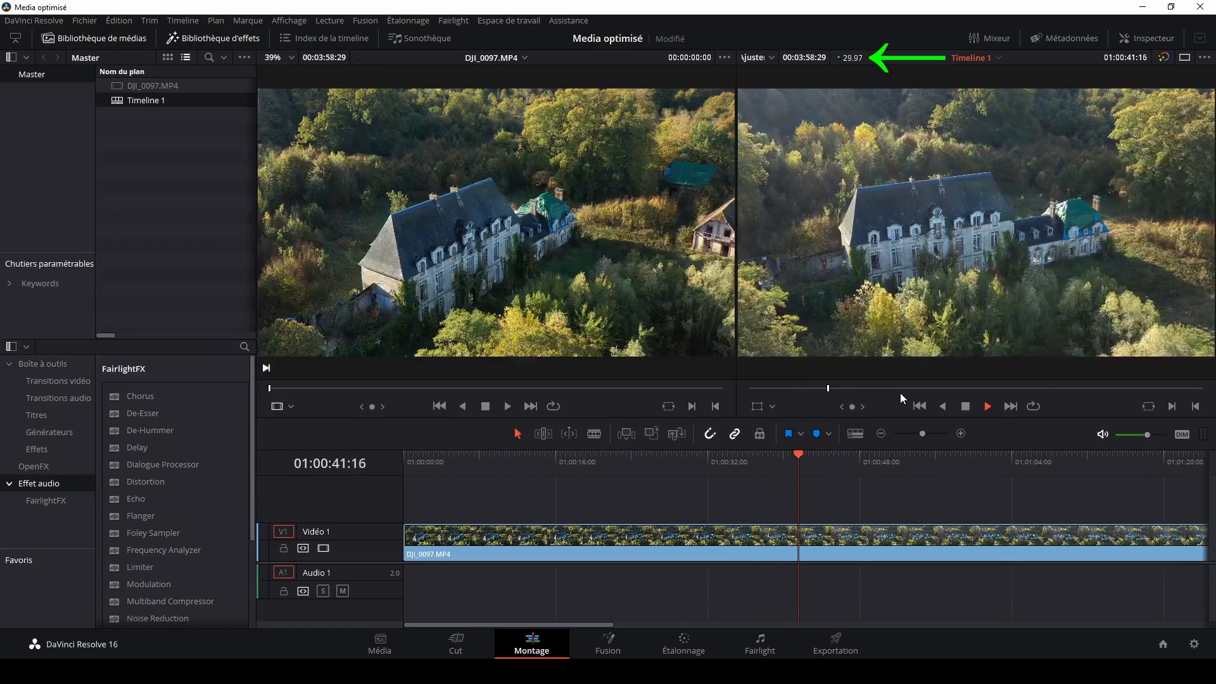
pyautogui.click(967, 407)
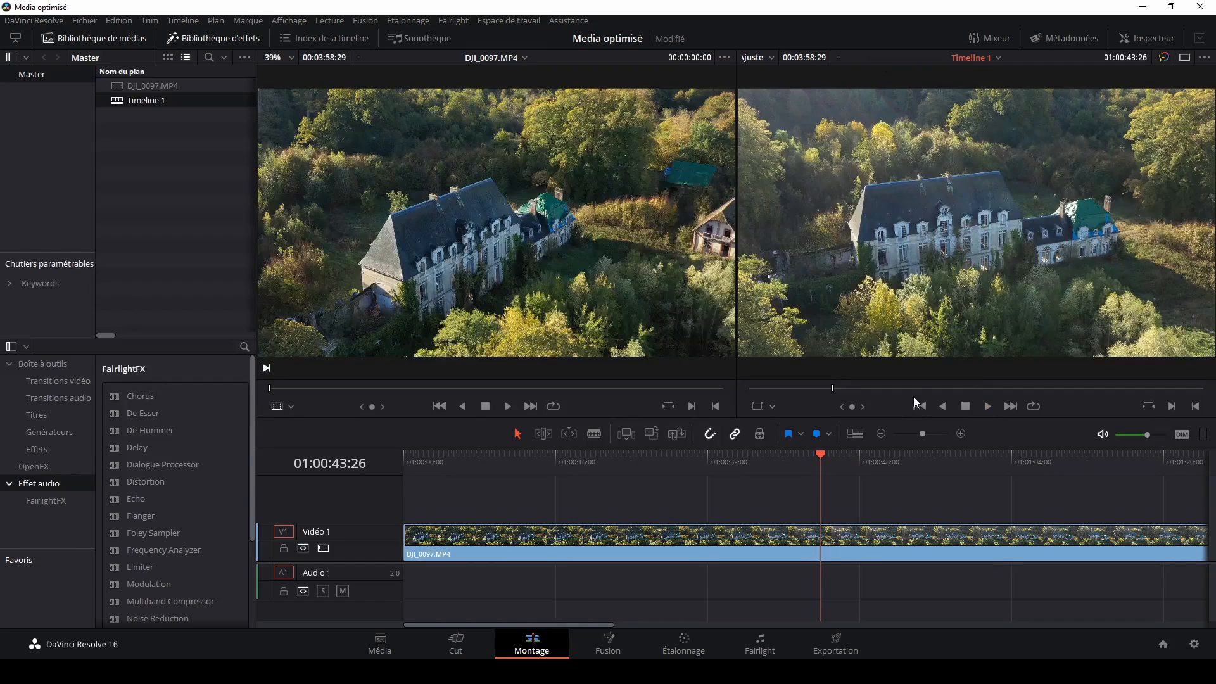
# Step: Delete the clip from the timeline and remove Timeline 1 from the media pool, leaving DJI_0097.MP4 selected there
pyautogui.click(718, 536)
pyautogui.press('Delete')
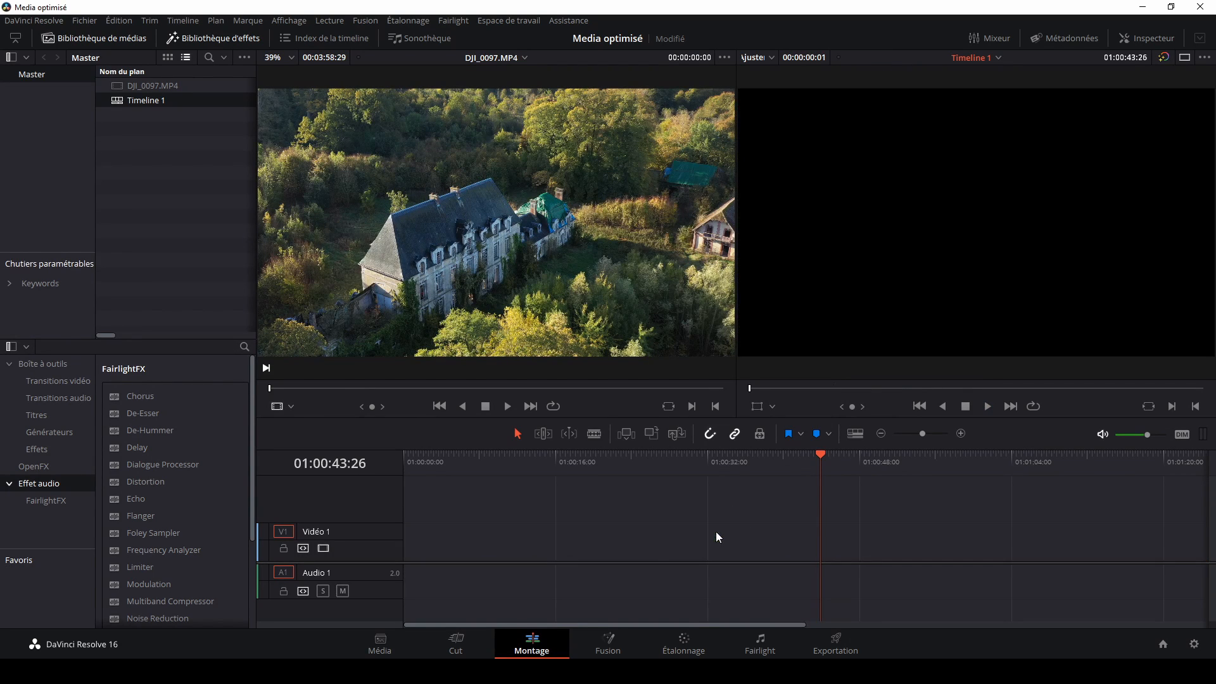
pyautogui.click(388, 638)
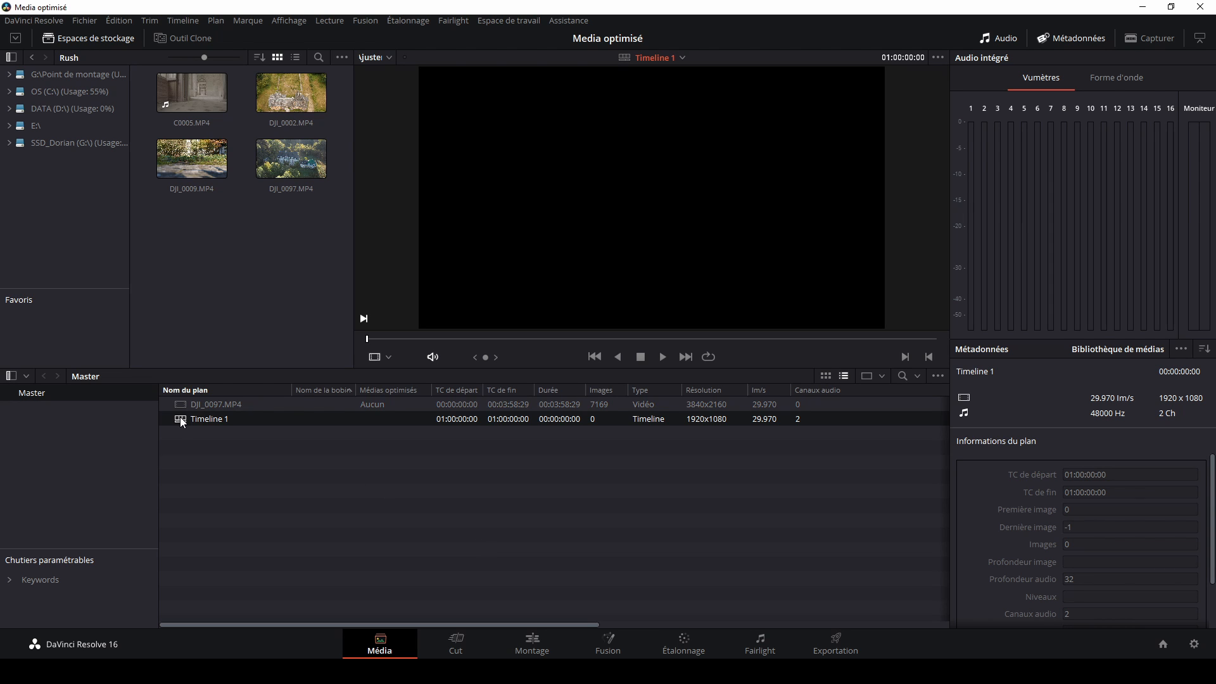
pyautogui.press('Delete')
pyautogui.click(734, 385)
pyautogui.click(228, 409)
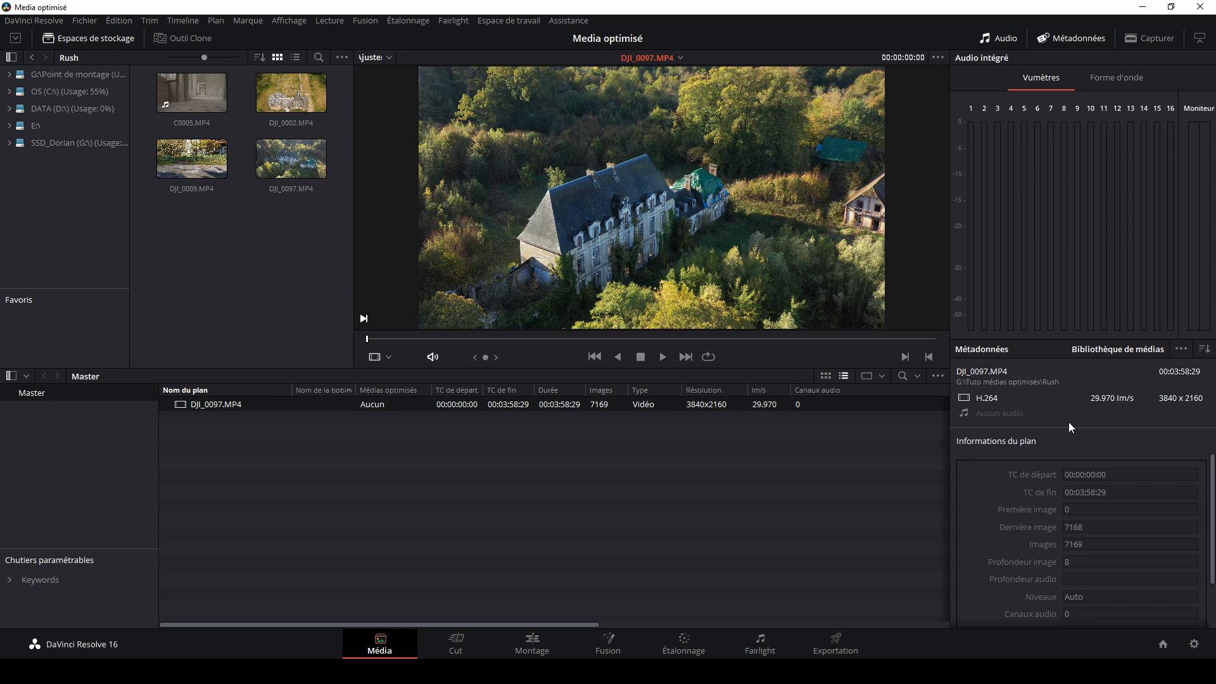
# Step: In the project settings, set the optimised media resolution to Quart and its format to DNxHR SQ, and save
pyautogui.click(1193, 644)
pyautogui.scroll(-3, 505, 327)
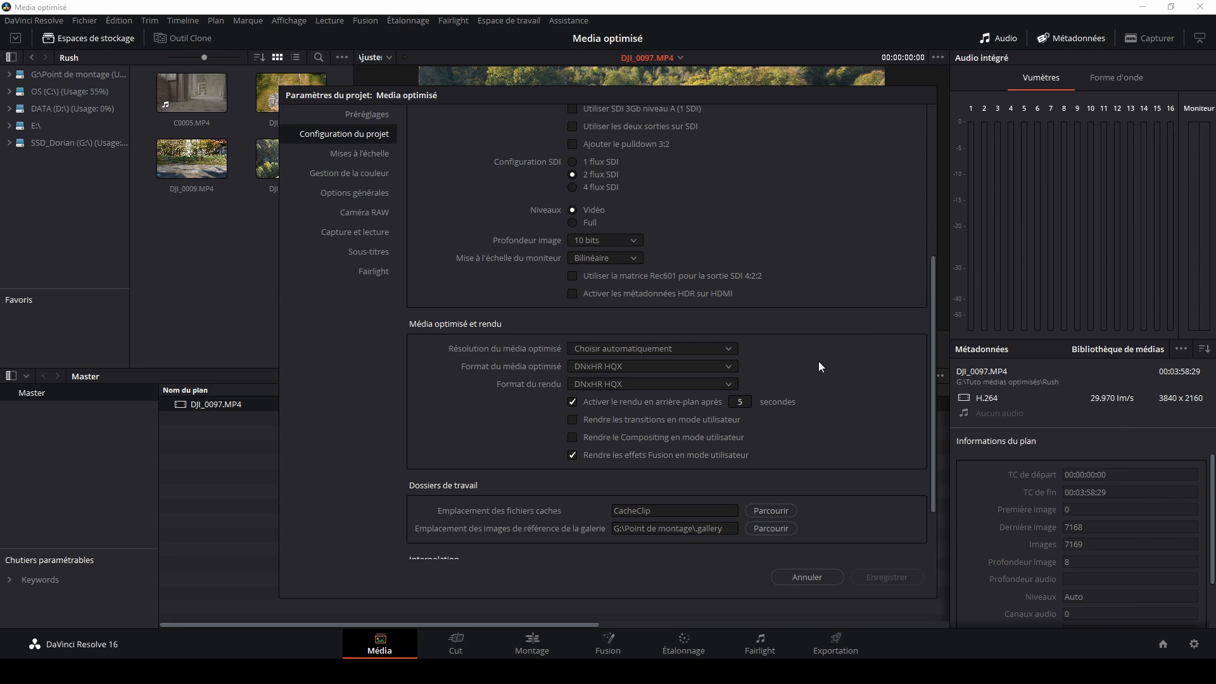
pyautogui.click(650, 350)
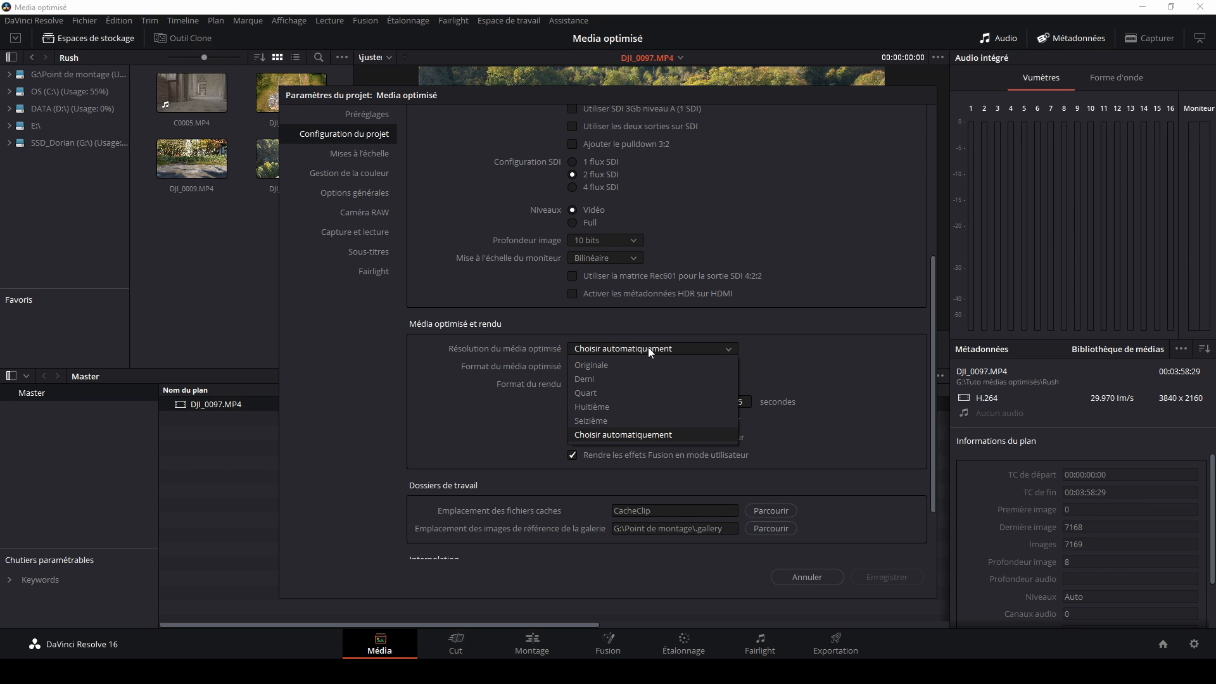
pyautogui.click(606, 394)
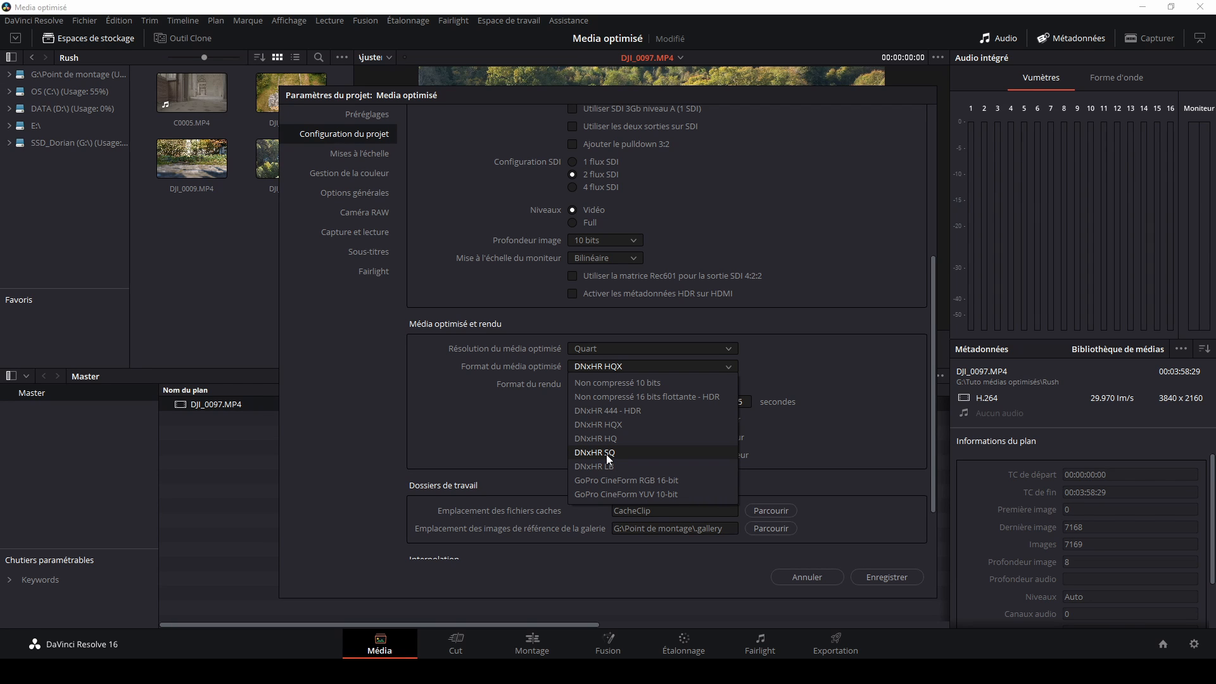
pyautogui.click(606, 452)
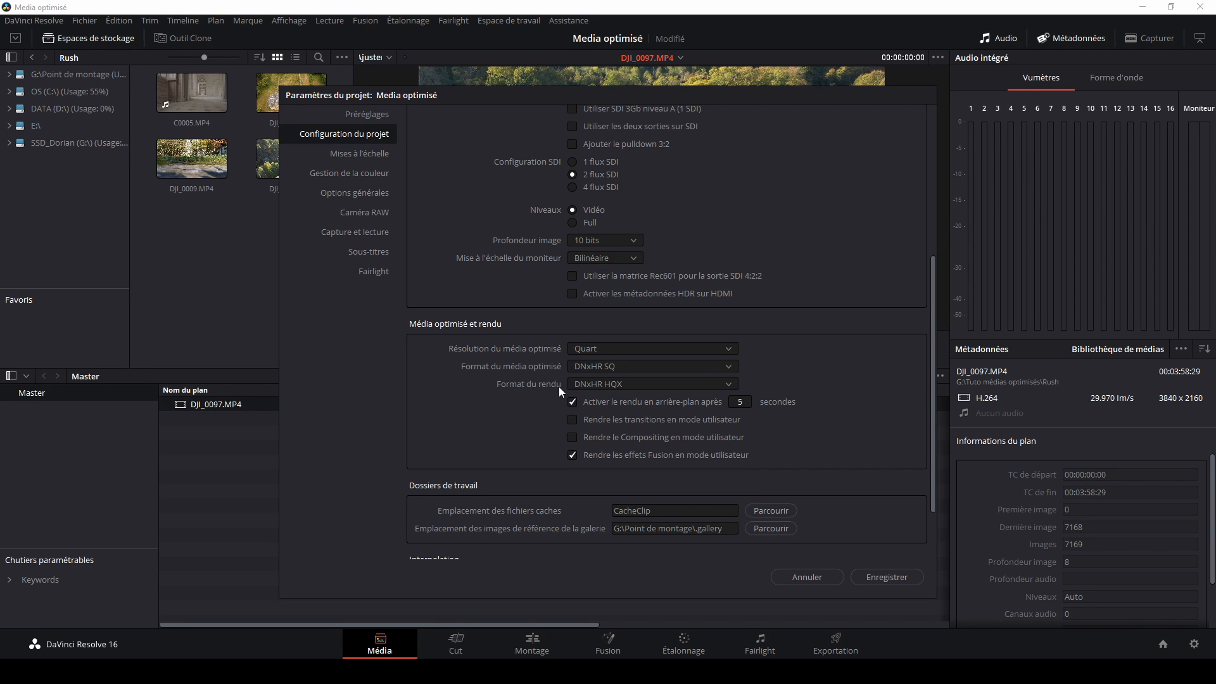
pyautogui.scroll(-3, 514, 426)
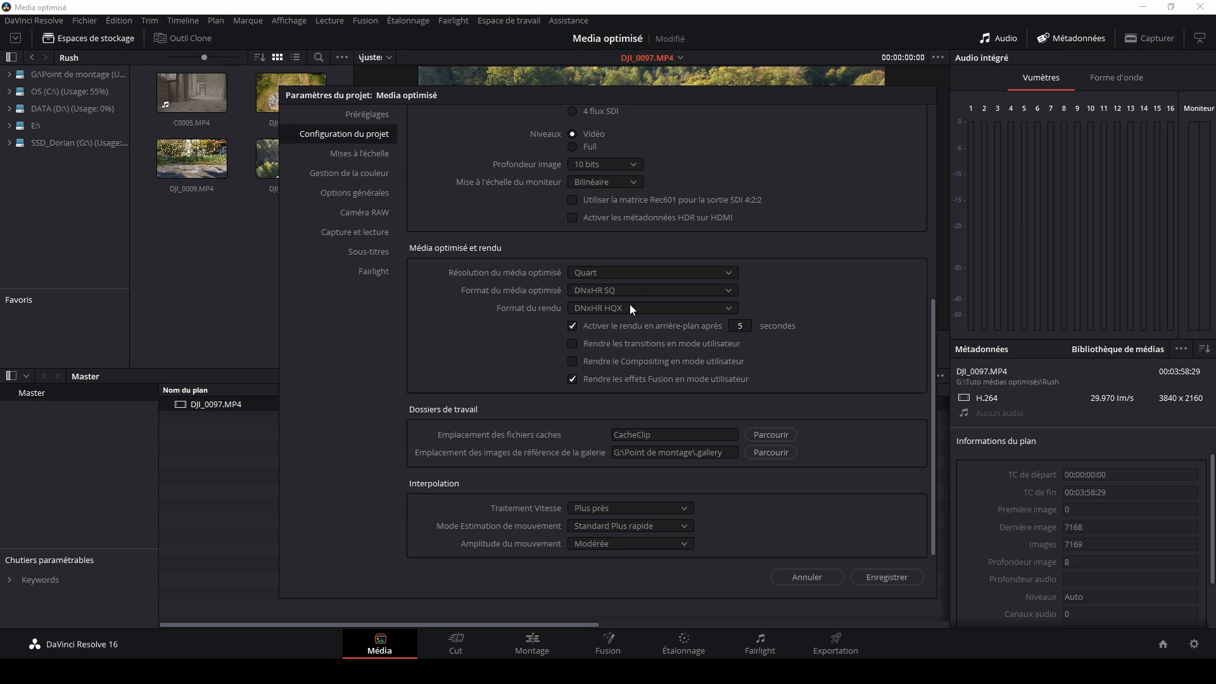
pyautogui.click(887, 578)
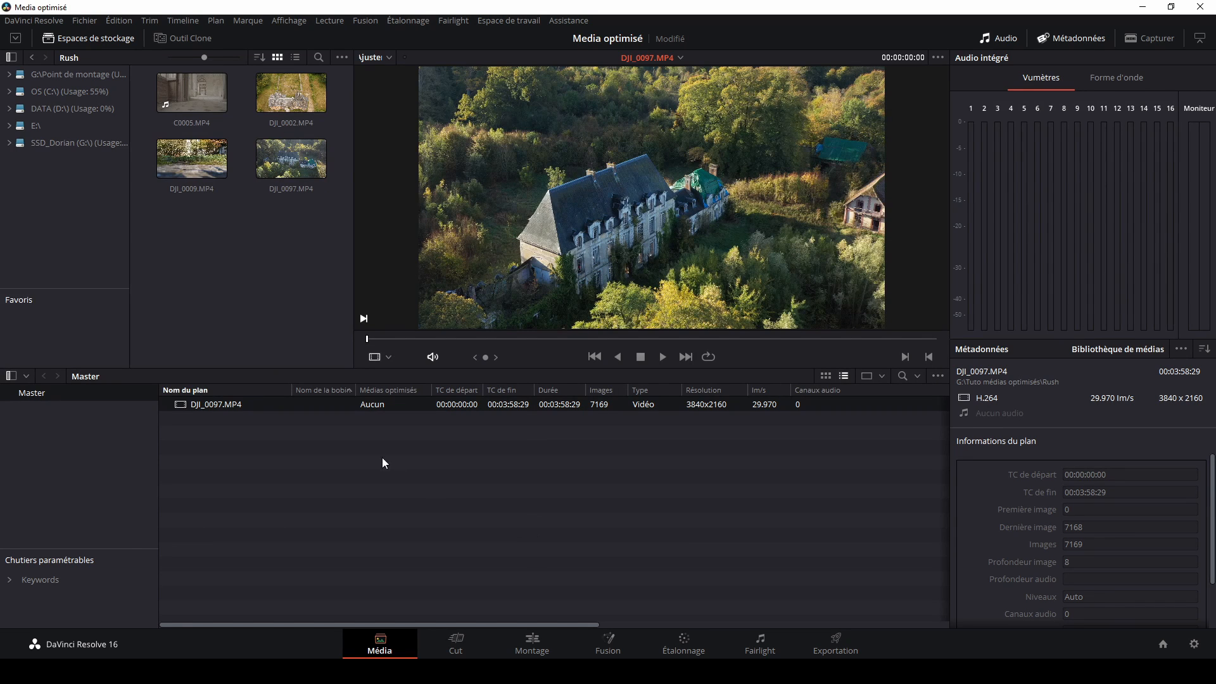
# Step: Generate optimised media for DJI_0097.MP4 and check the Médias optimisés entry among the media pool's column options
pyautogui.rightClick(265, 403)
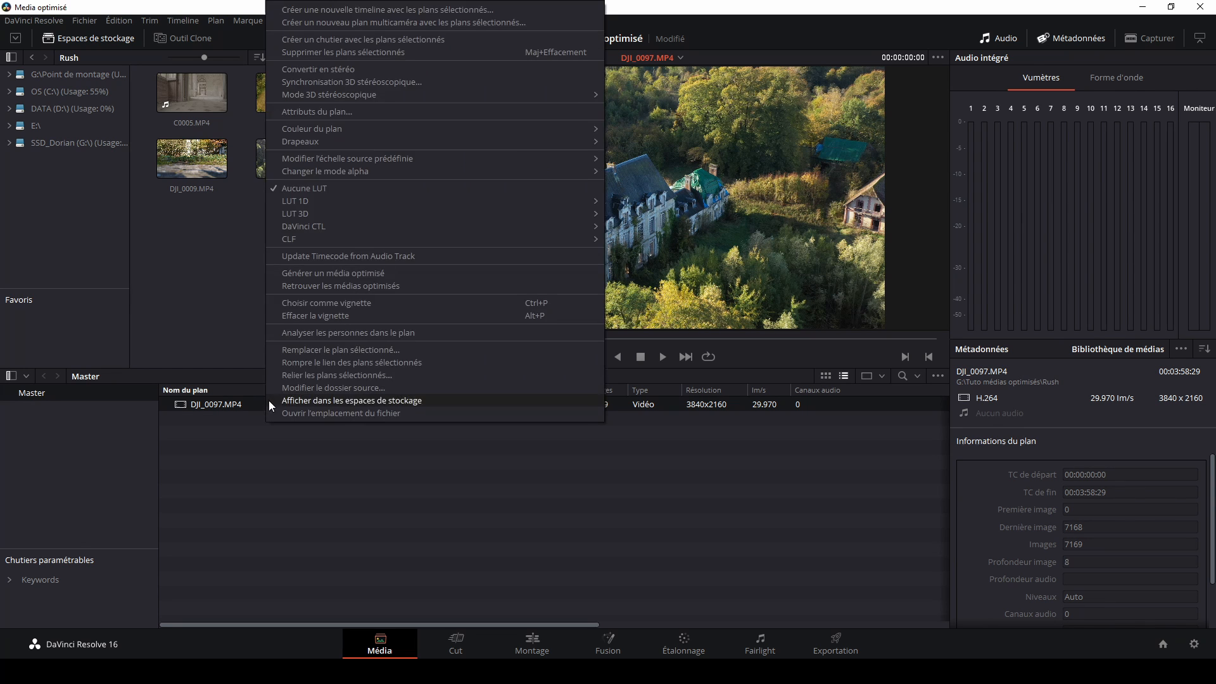
pyautogui.click(341, 273)
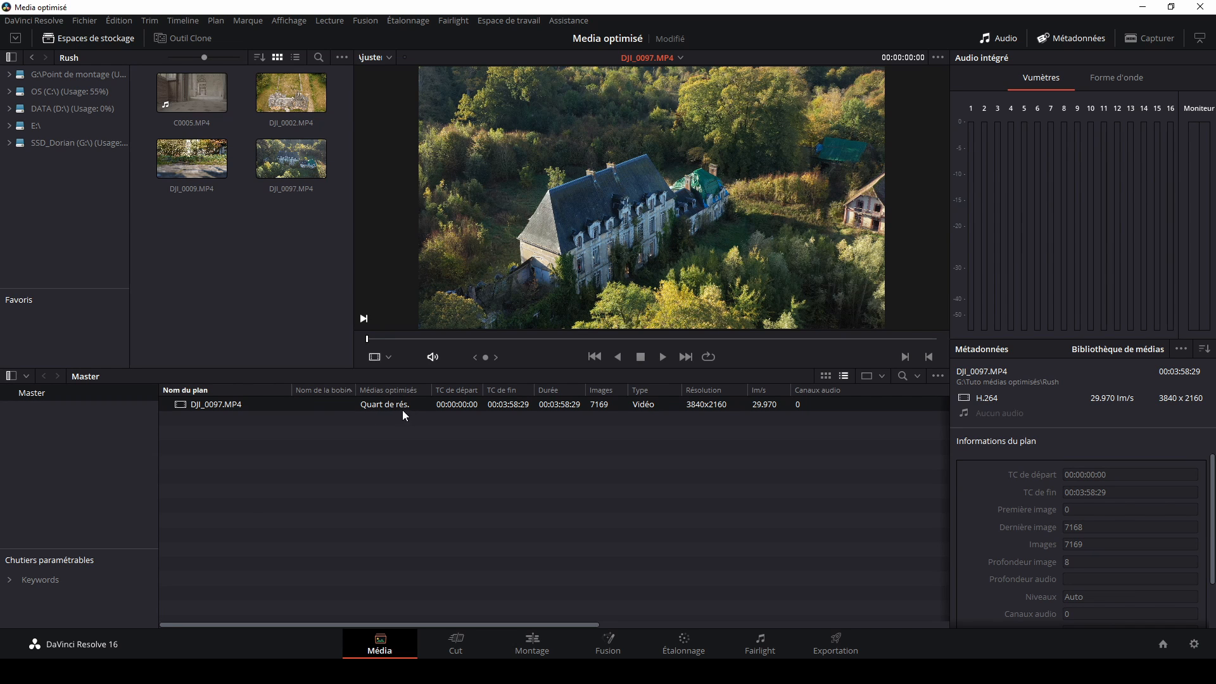
pyautogui.rightClick(313, 394)
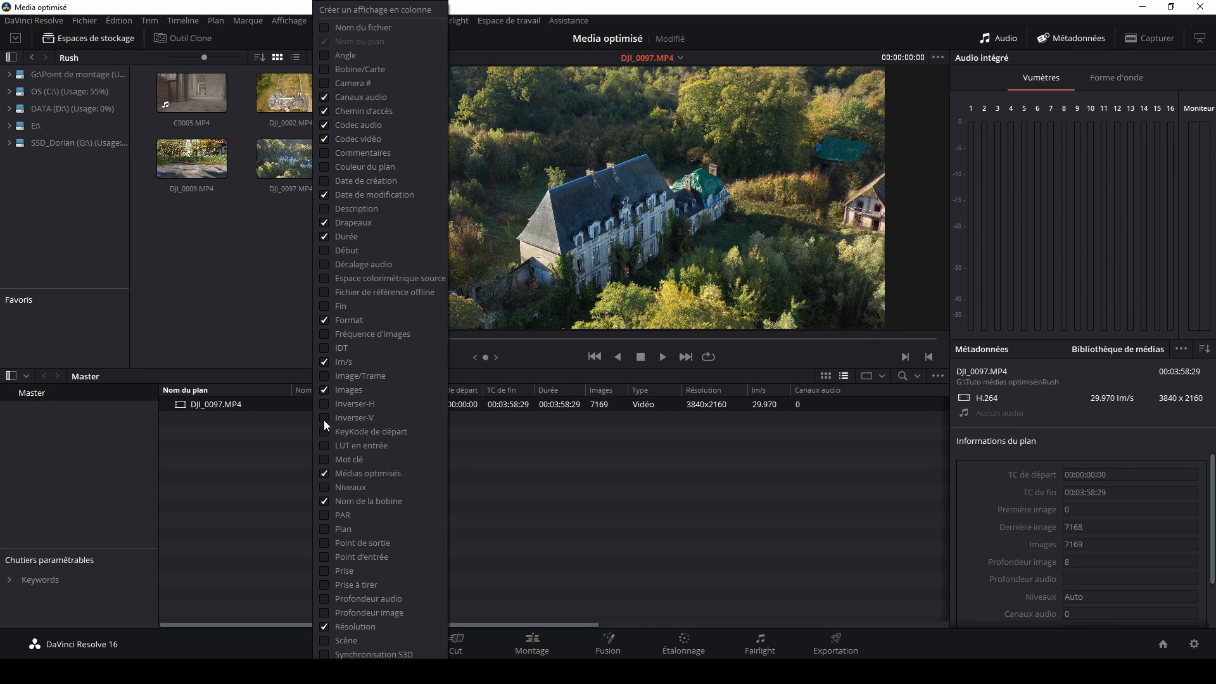
pyautogui.click(330, 473)
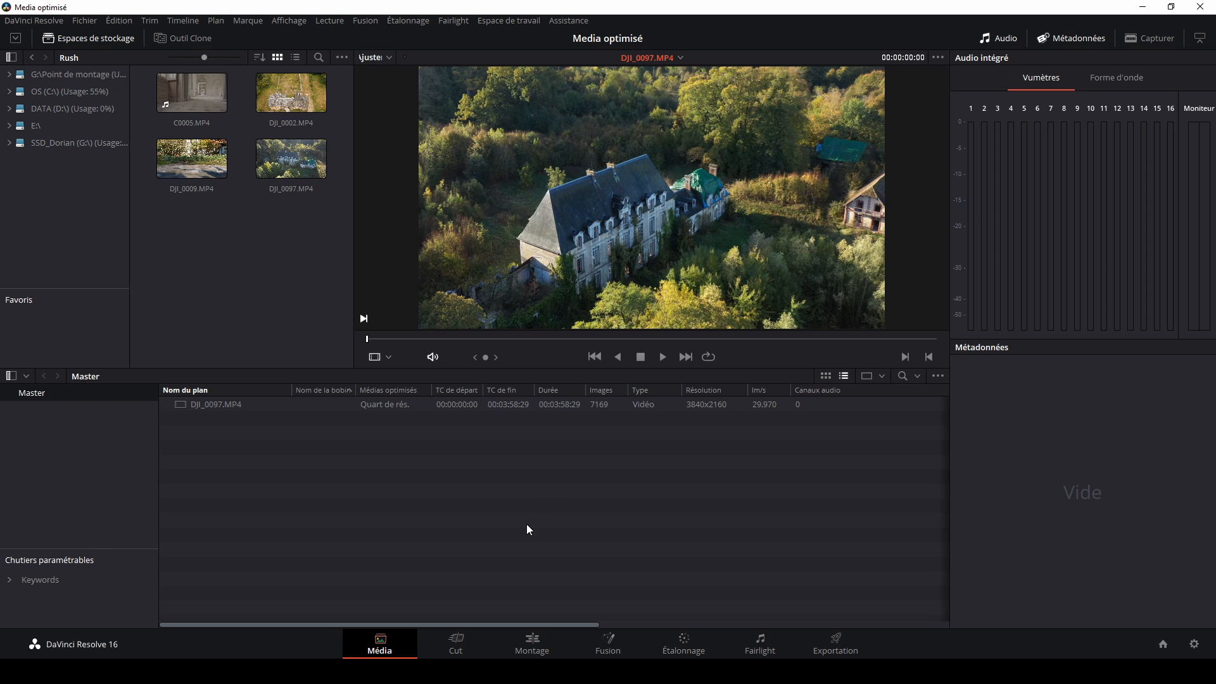
# Step: Place DJI_0097.MP4 in a new timeline on the Montage page and test its playback, including from about 01:00:27
pyautogui.click(514, 654)
pyautogui.moveTo(148, 86); pyautogui.dragTo(409, 537)
pyautogui.press('space')
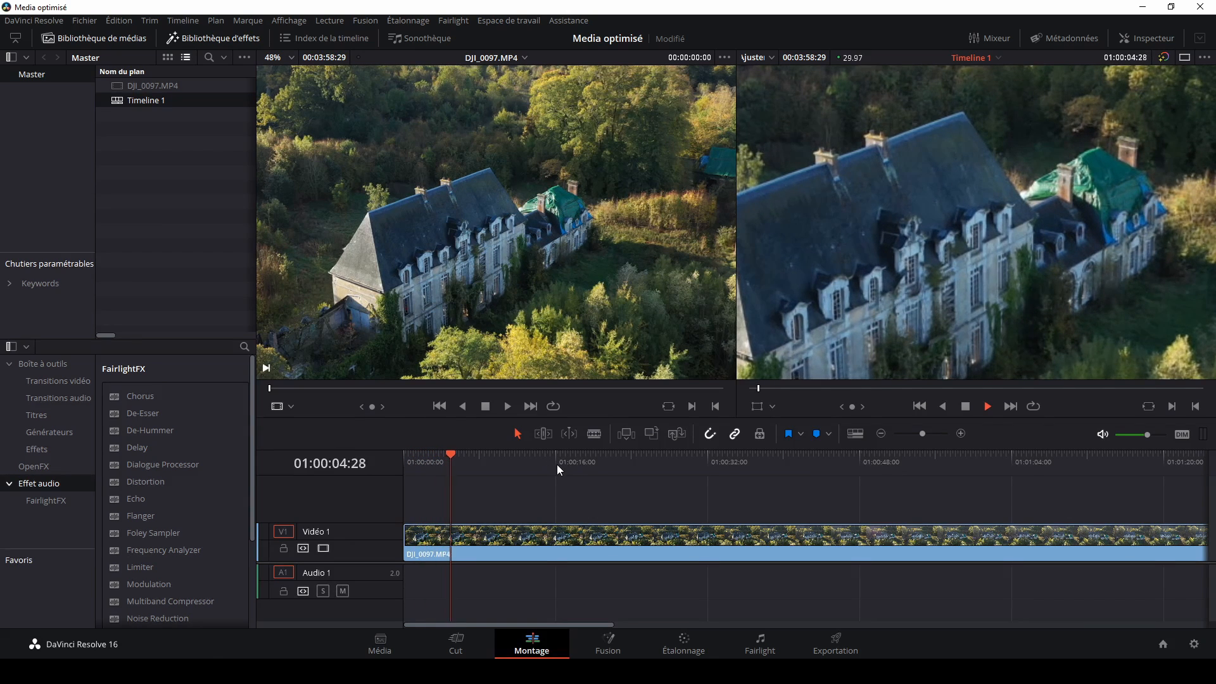
pyautogui.scroll(-2, 879, 272)
pyautogui.scroll(-2, 881, 274)
pyautogui.click(662, 461)
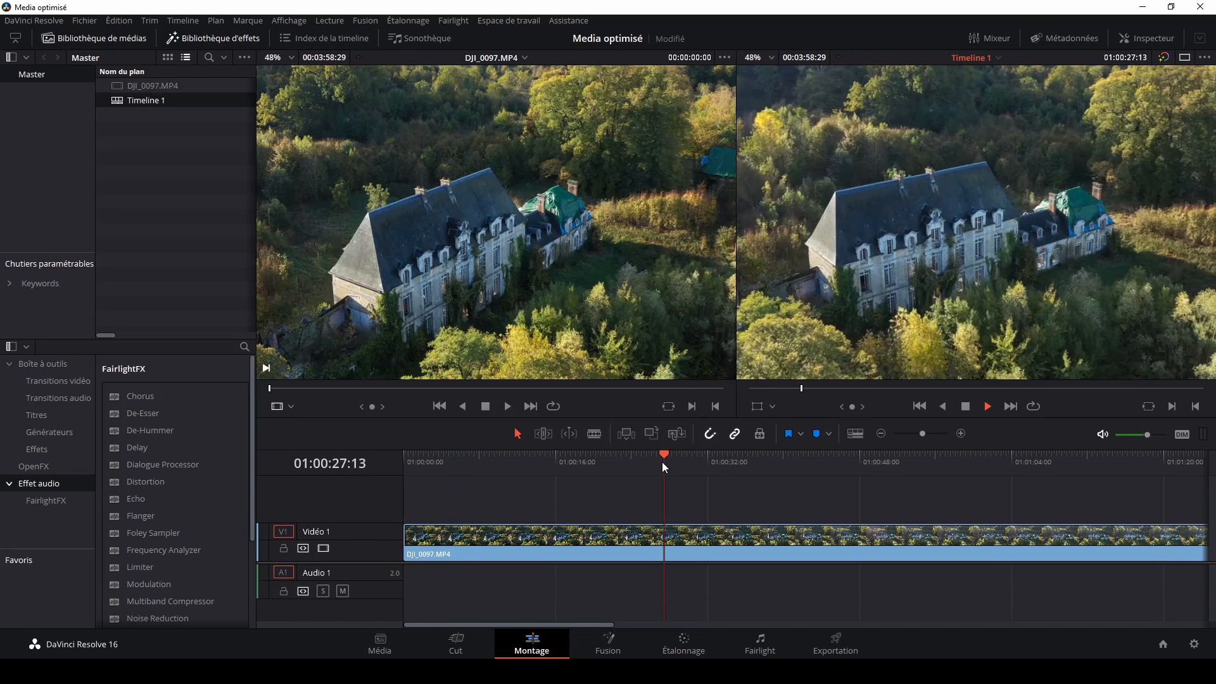
pyautogui.press('space')
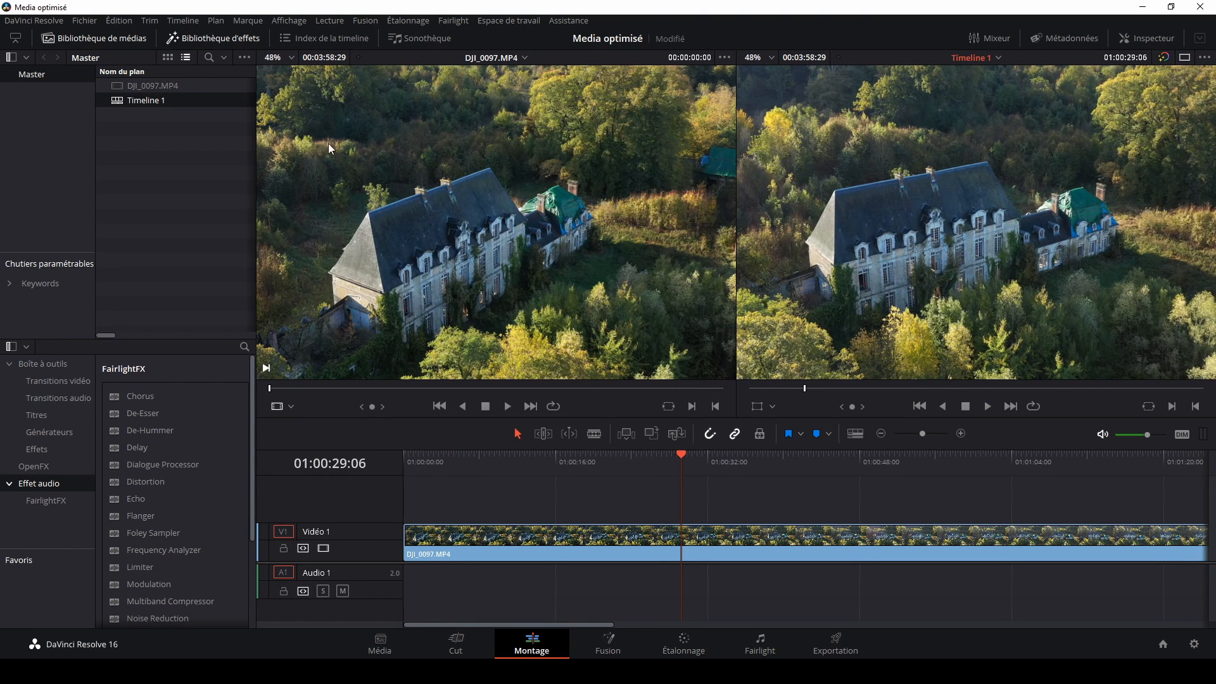
# Step: Turn off the use of optimised media when available and inspect the building's detail in the timeline viewer
pyautogui.click(336, 22)
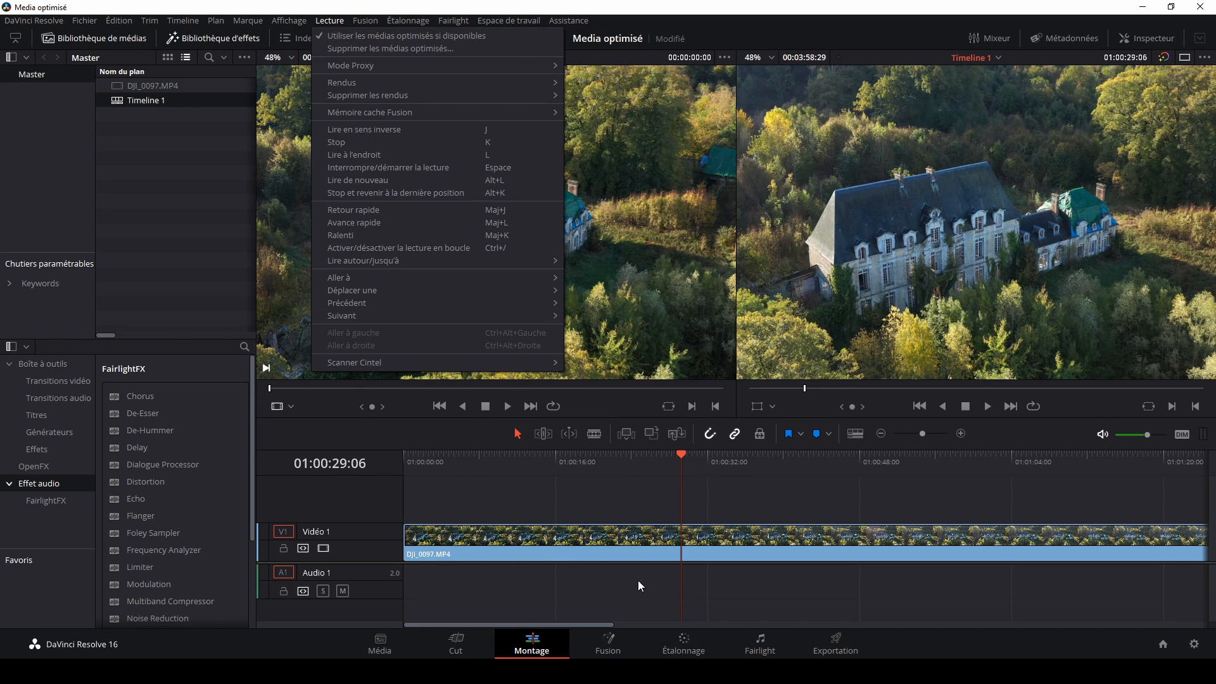
pyautogui.click(340, 36)
pyautogui.scroll(1, 856, 346)
pyautogui.scroll(1, 858, 343)
pyautogui.scroll(-1, 857, 343)
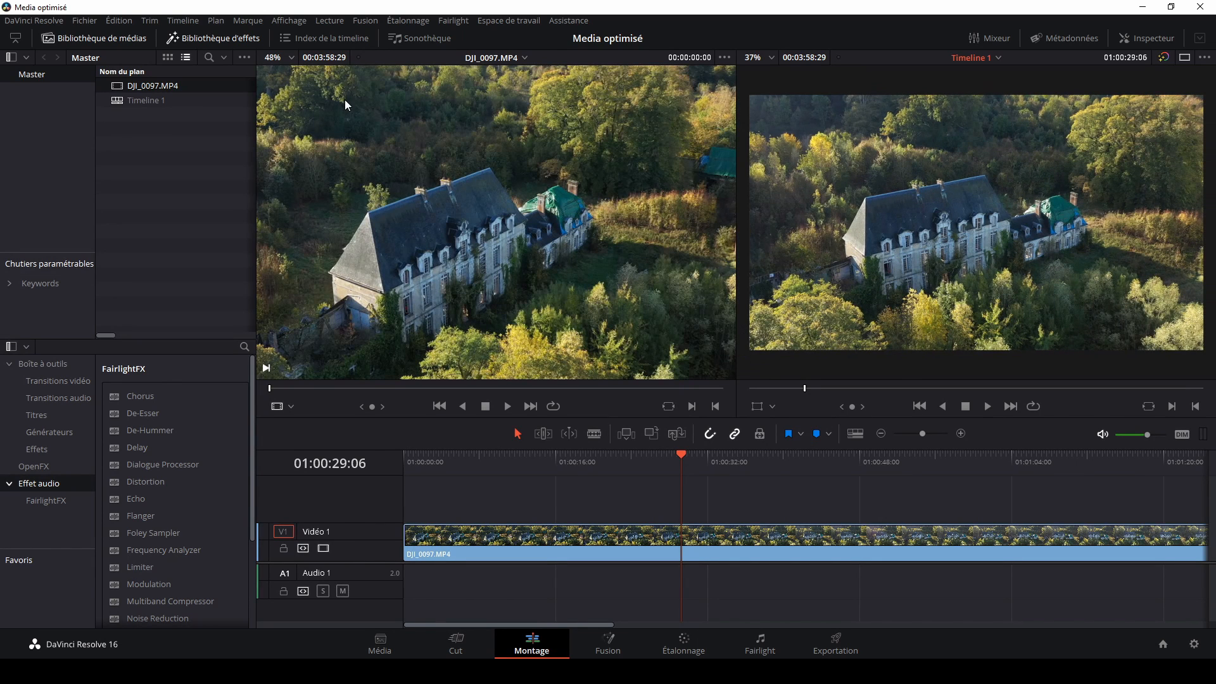
pyautogui.click(331, 23)
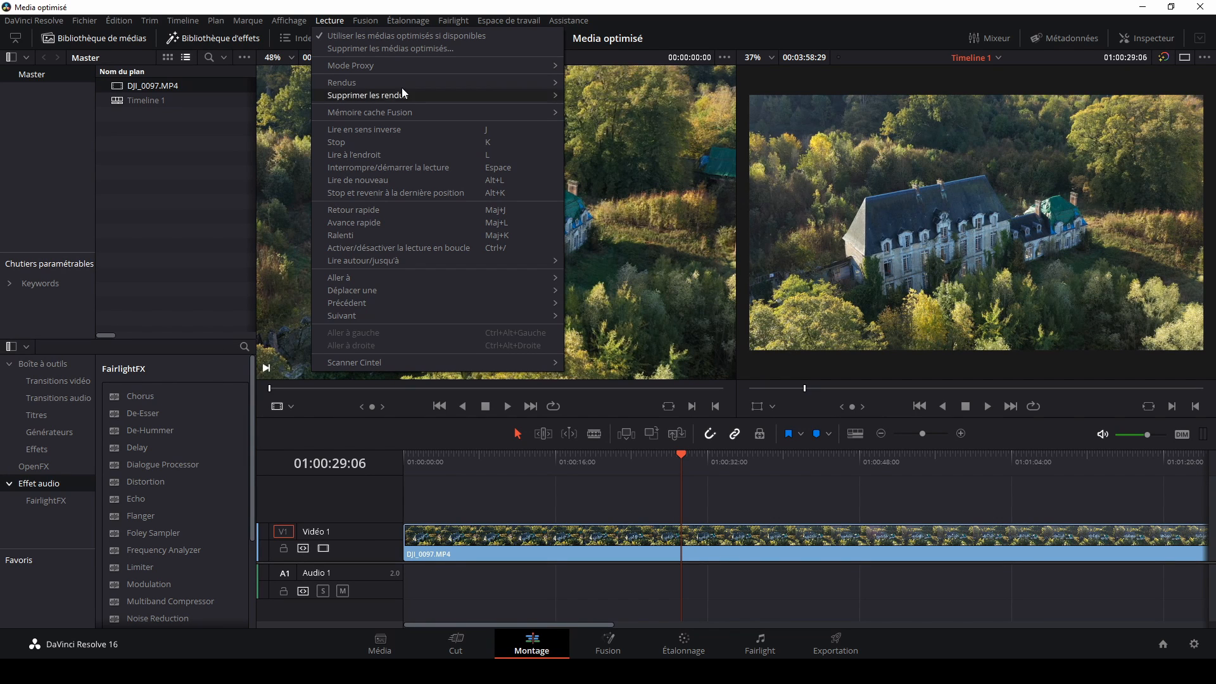
pyautogui.click(348, 36)
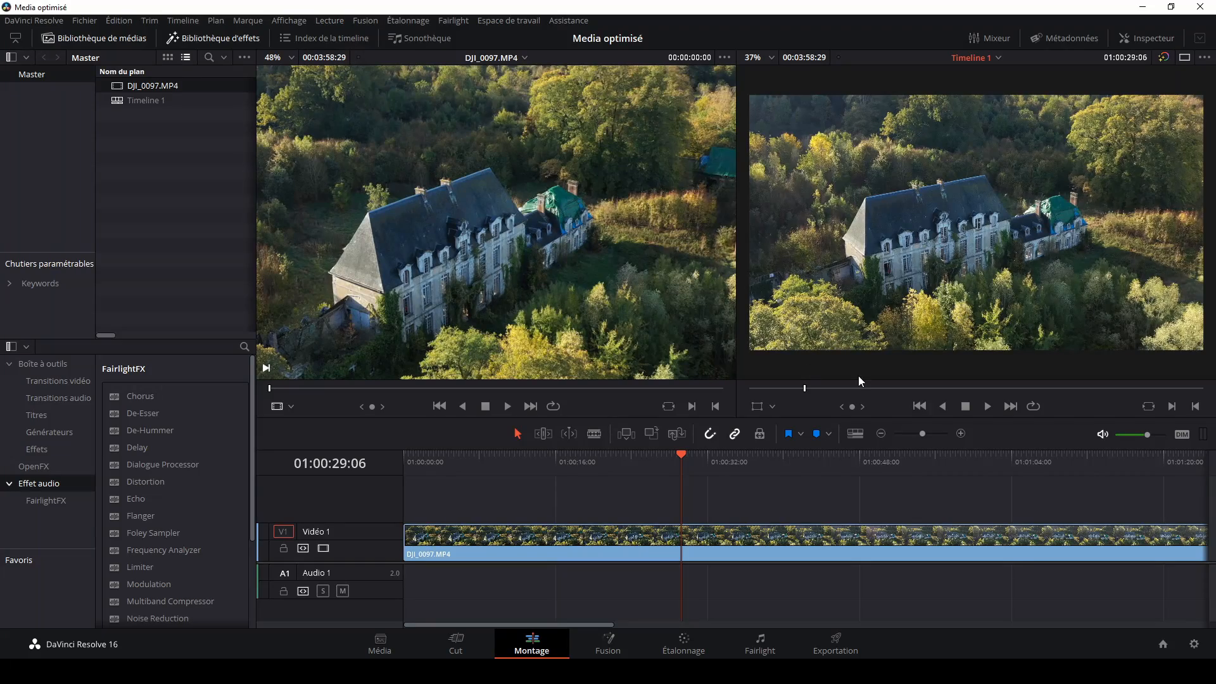
pyautogui.scroll(5, 914, 261)
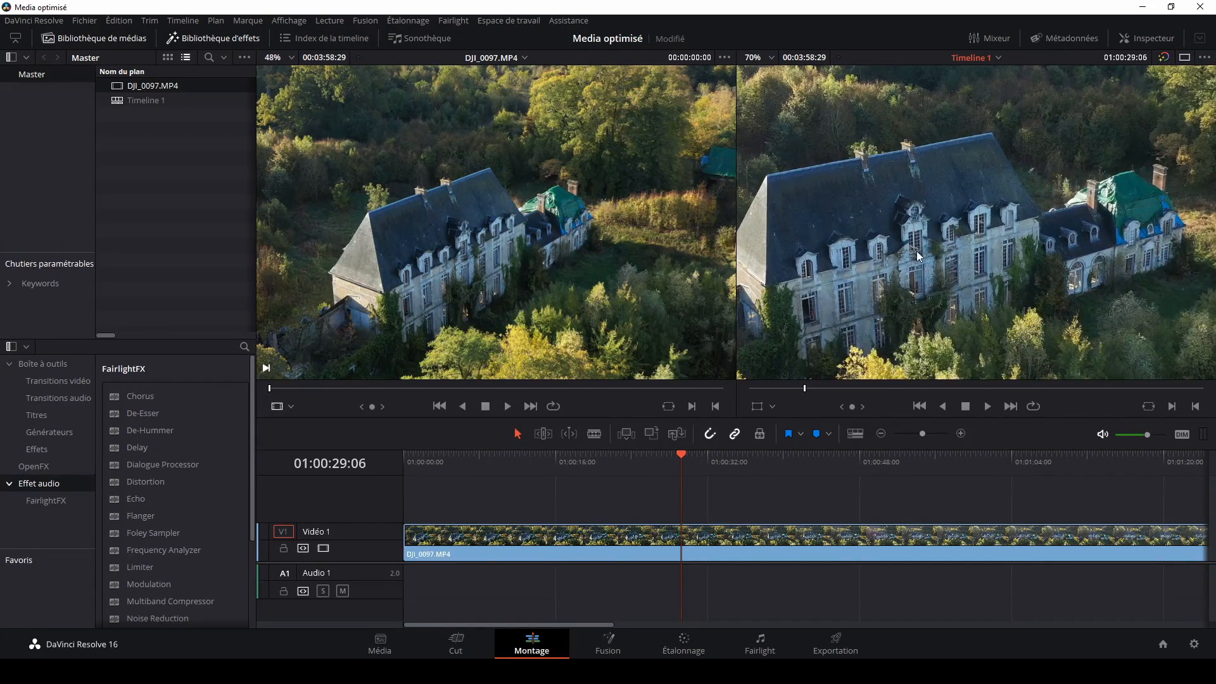
pyautogui.scroll(-4, 951, 256)
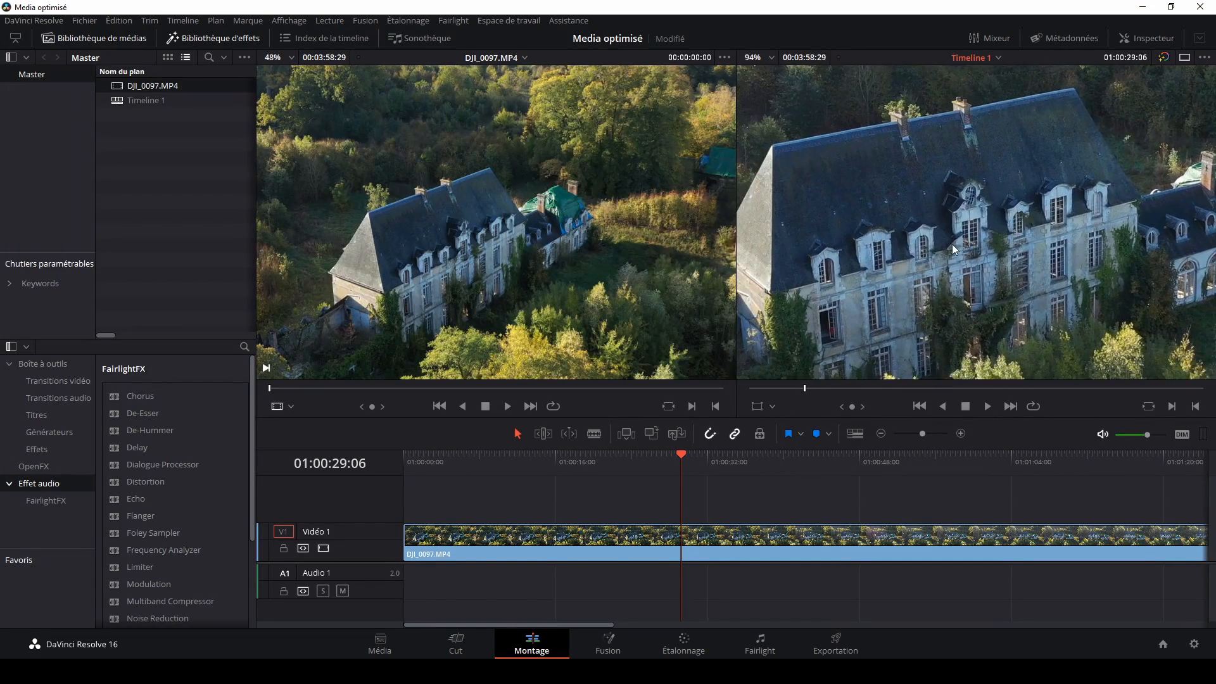
pyautogui.scroll(-1, 943, 258)
# Step: Set the proxy mode to Quarter Resolution and inspect the image quality in the timeline viewer
pyautogui.click(329, 21)
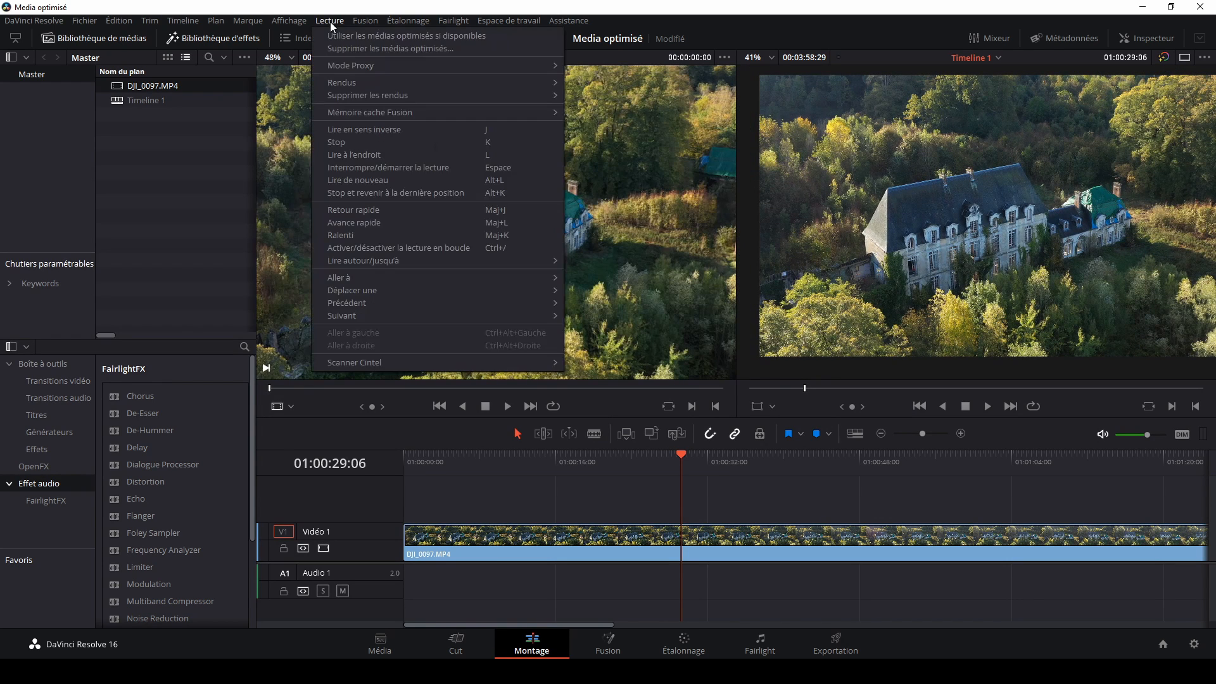
pyautogui.moveTo(376, 70)
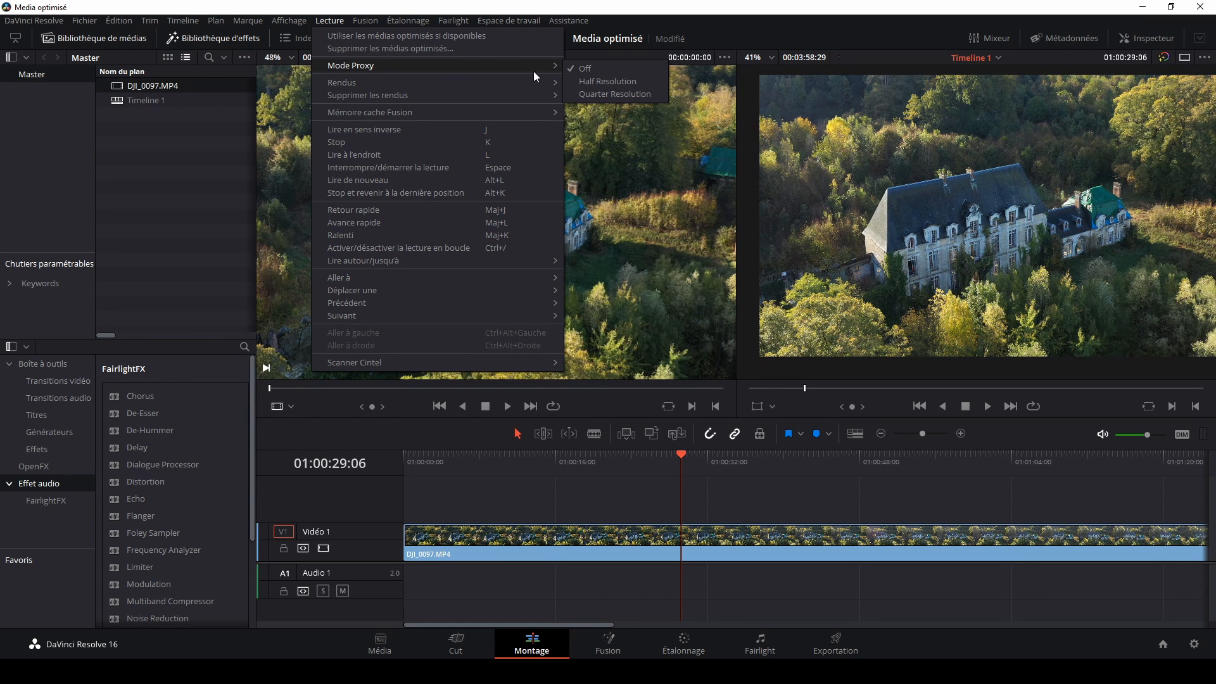
pyautogui.click(603, 93)
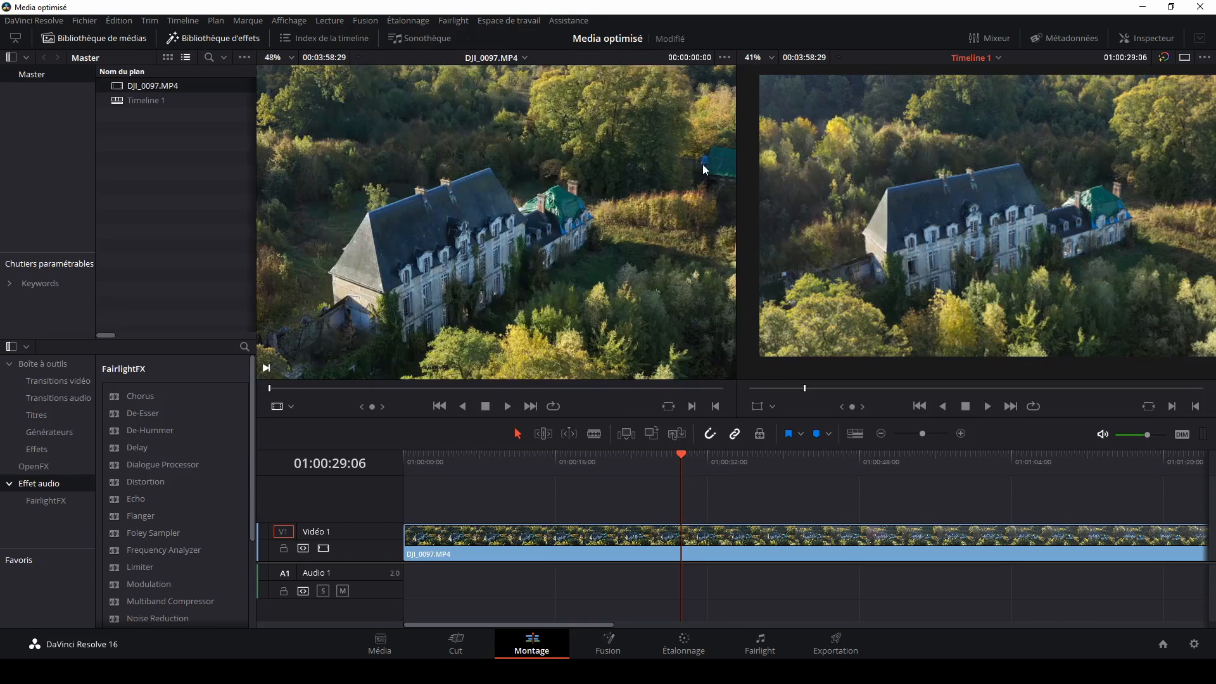
pyautogui.scroll(2, 970, 244)
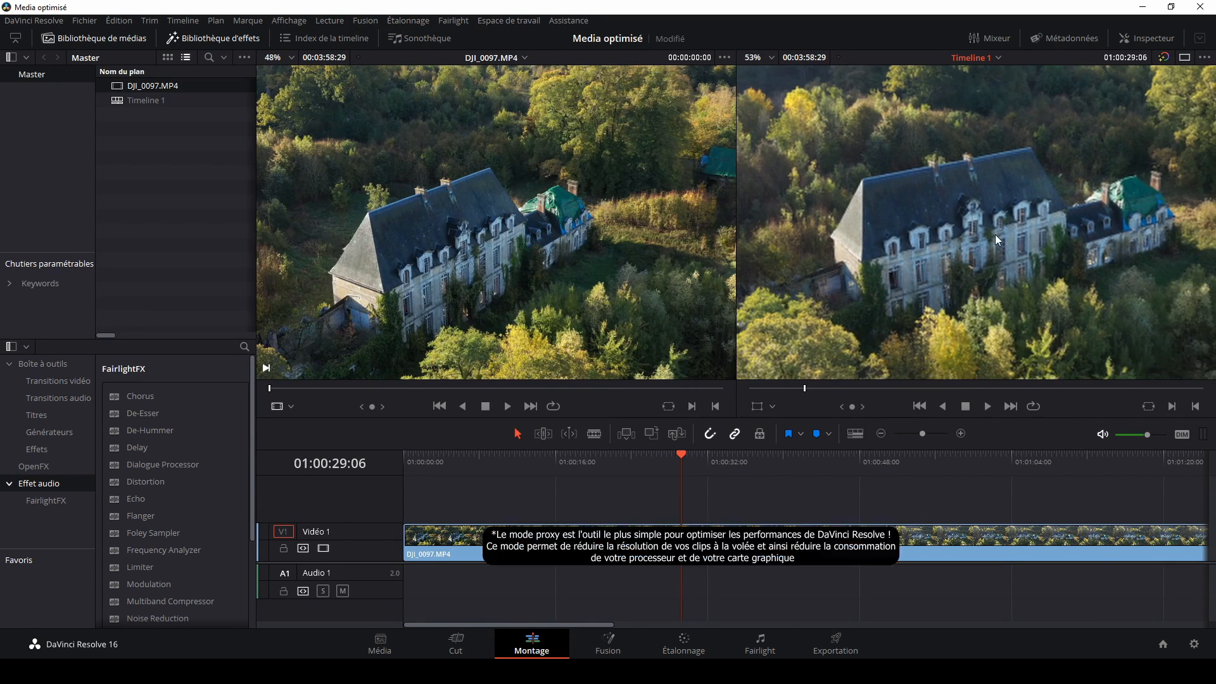
pyautogui.scroll(-2, 1029, 252)
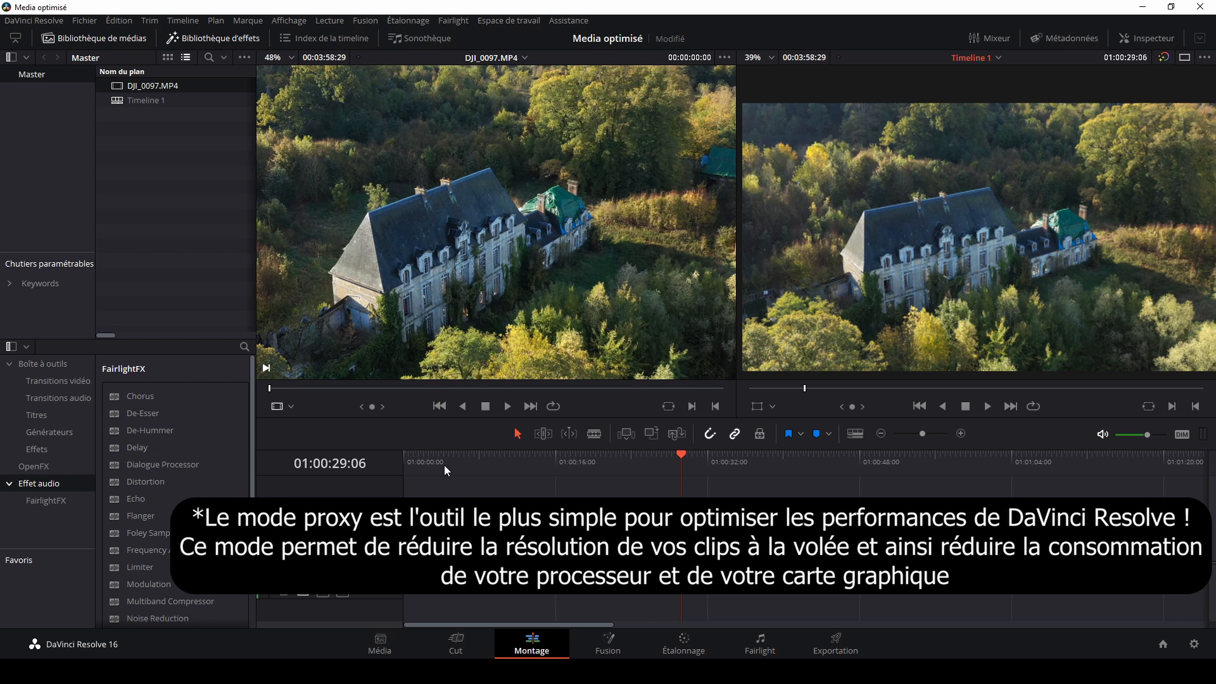
# Step: Return the playhead to the start of the timeline and call up the deletion of the optimised media
pyautogui.press('Home')
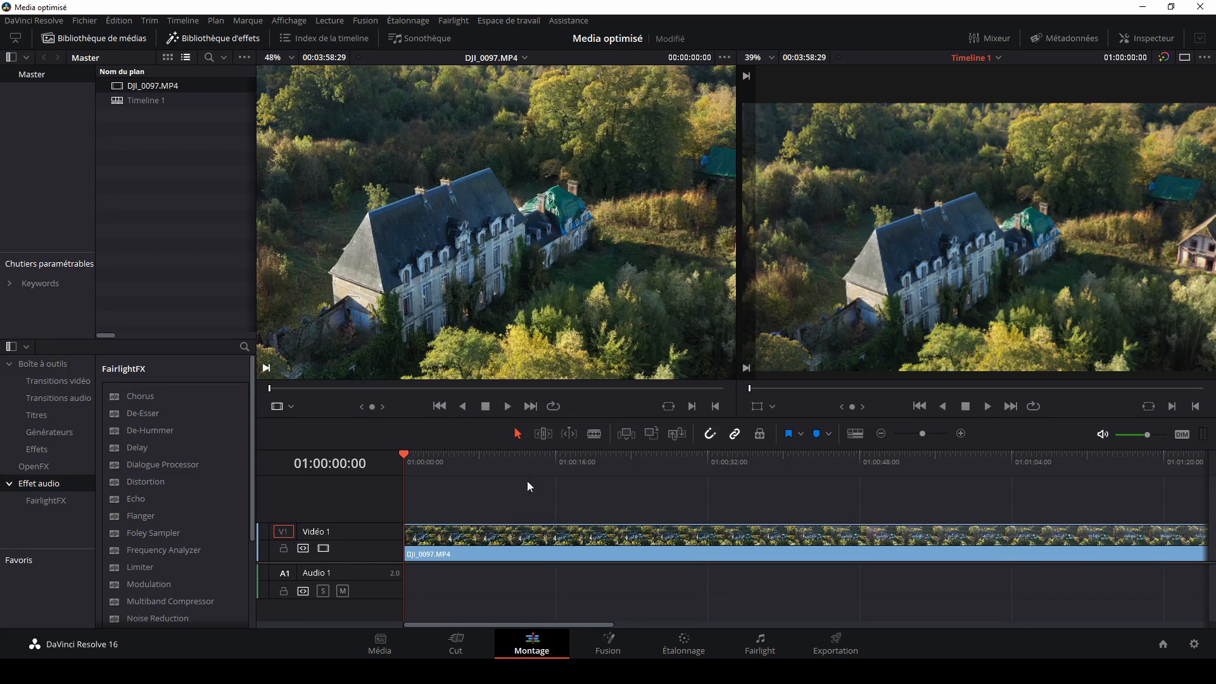
pyautogui.click(334, 21)
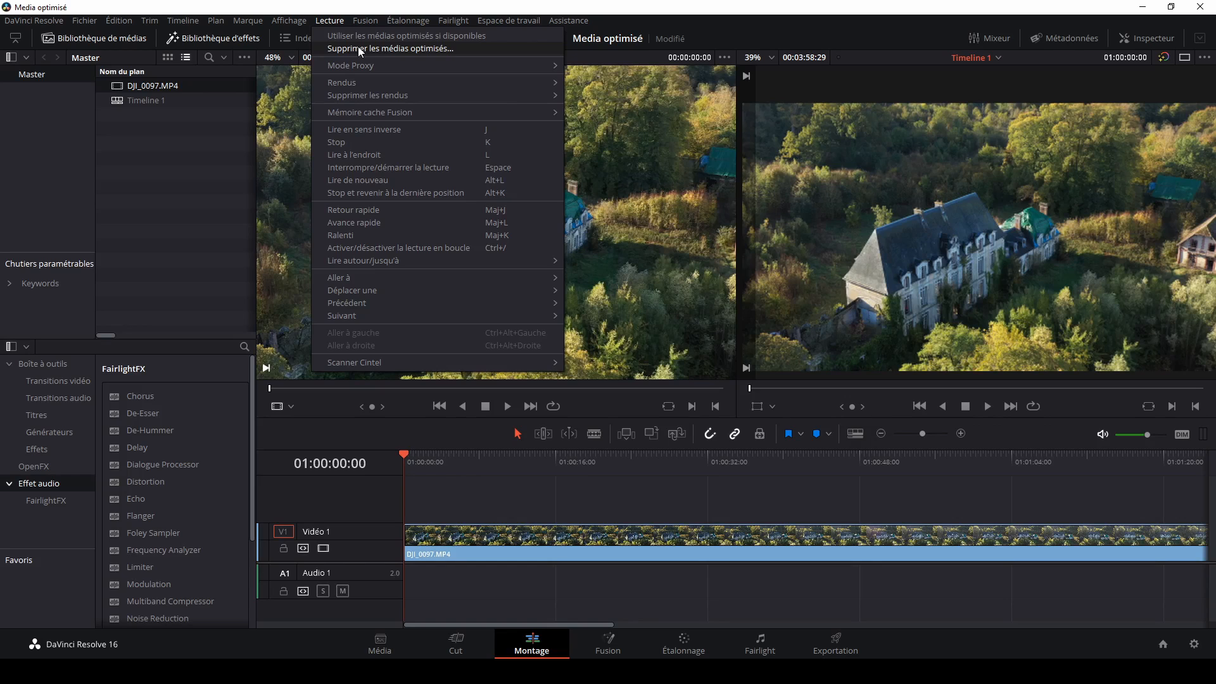
pyautogui.click(359, 48)
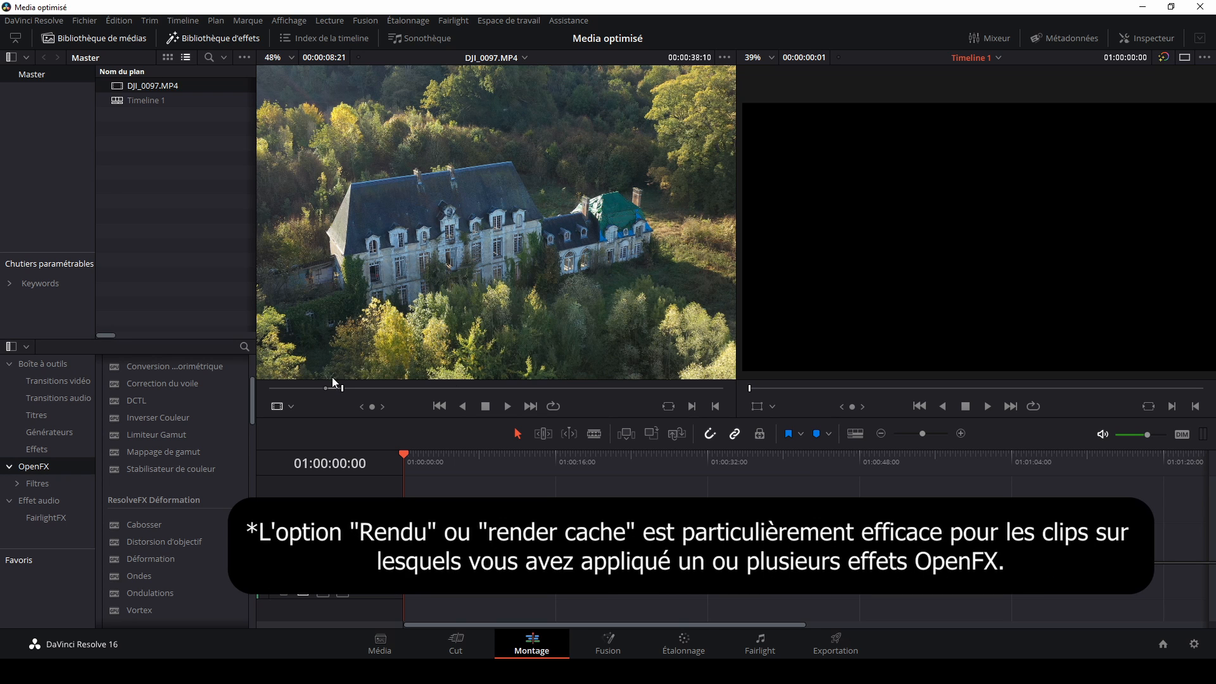
# Step: Place the marked section of DJI_0097.MP4 at the start of the empty timeline and extend its end to about 00:15:27
pyautogui.click(436, 272)
pyautogui.moveTo(436, 272); pyautogui.dragTo(409, 546)
pyautogui.moveTo(486, 546); pyautogui.dragTo(555, 546)
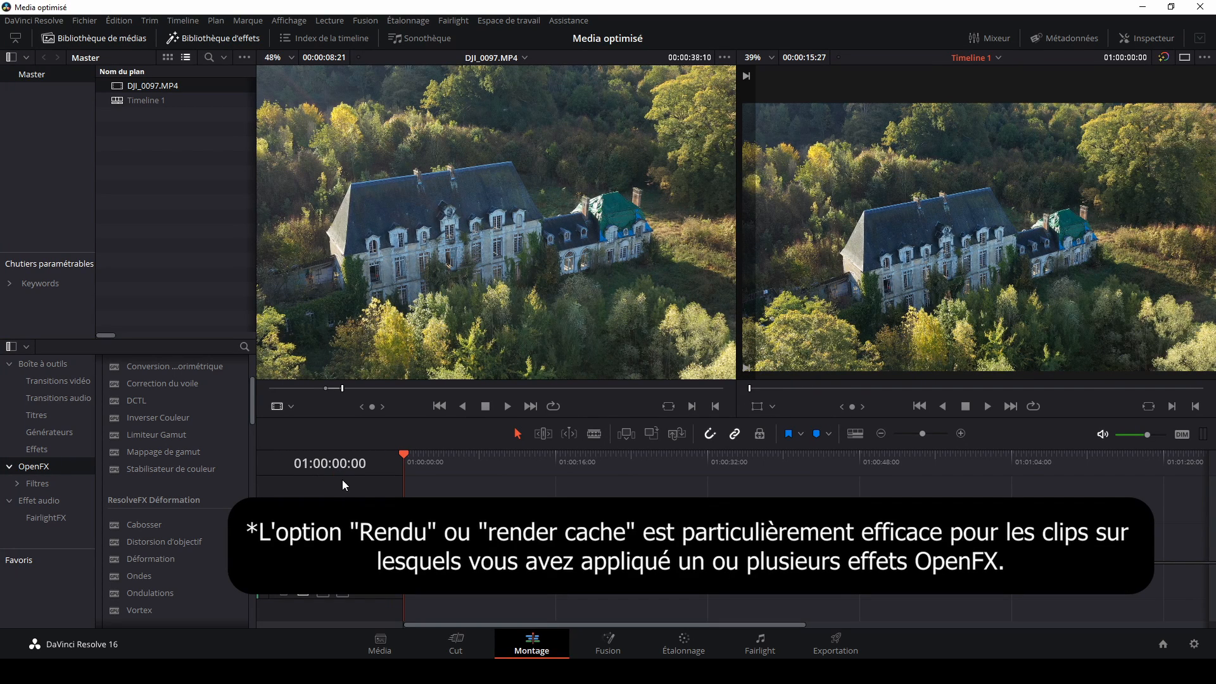
# Step: Find the OpenFX filters matching "flou" and apply Flou d'objectif to the DJI_0097.MP4 clip in the timeline
pyautogui.scroll(3, 187, 437)
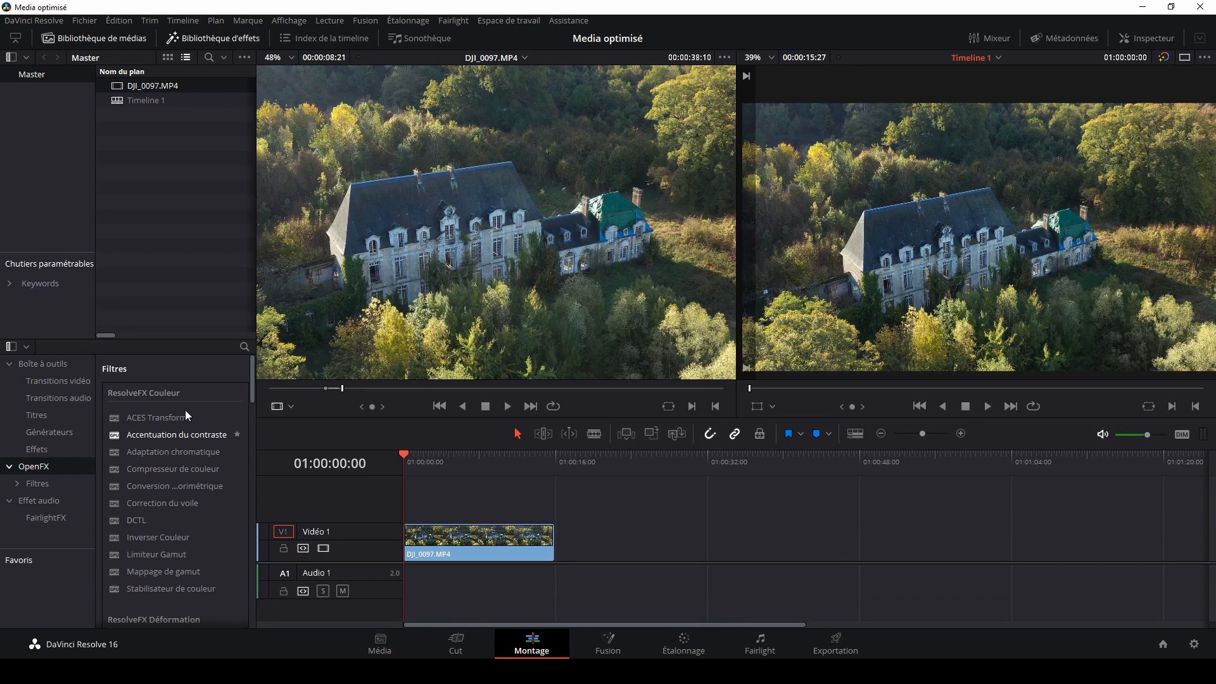
pyautogui.click(241, 347)
pyautogui.write('flou')
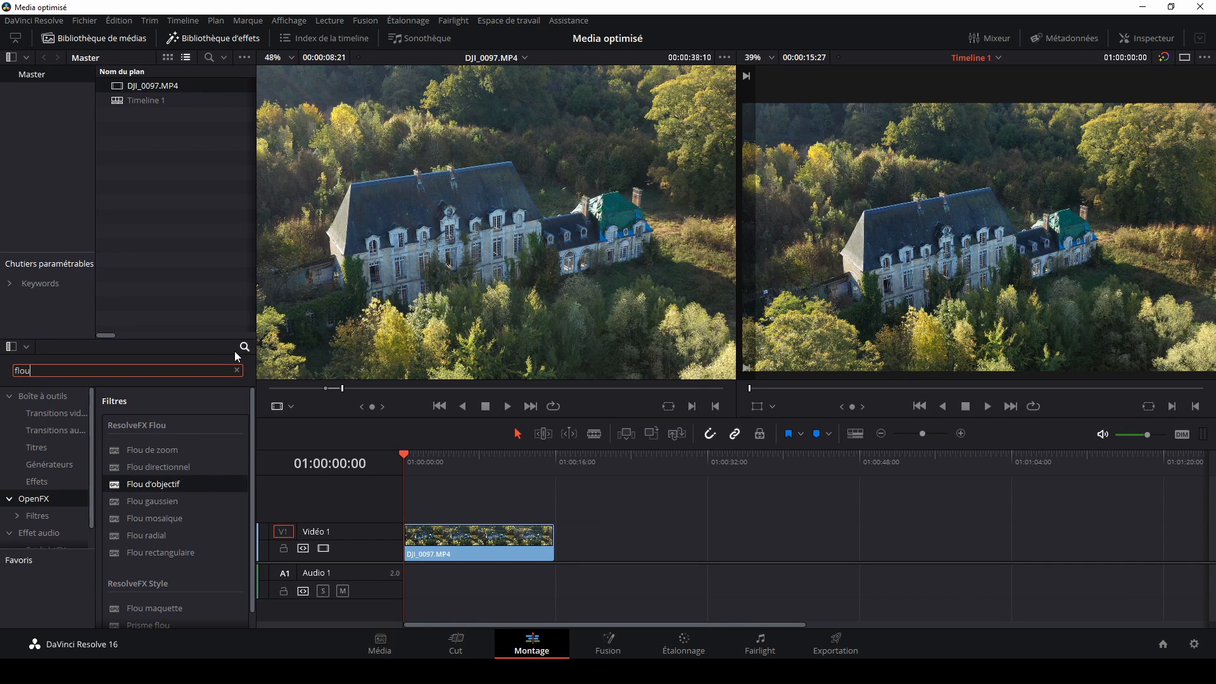
pyautogui.moveTo(156, 484); pyautogui.dragTo(454, 535)
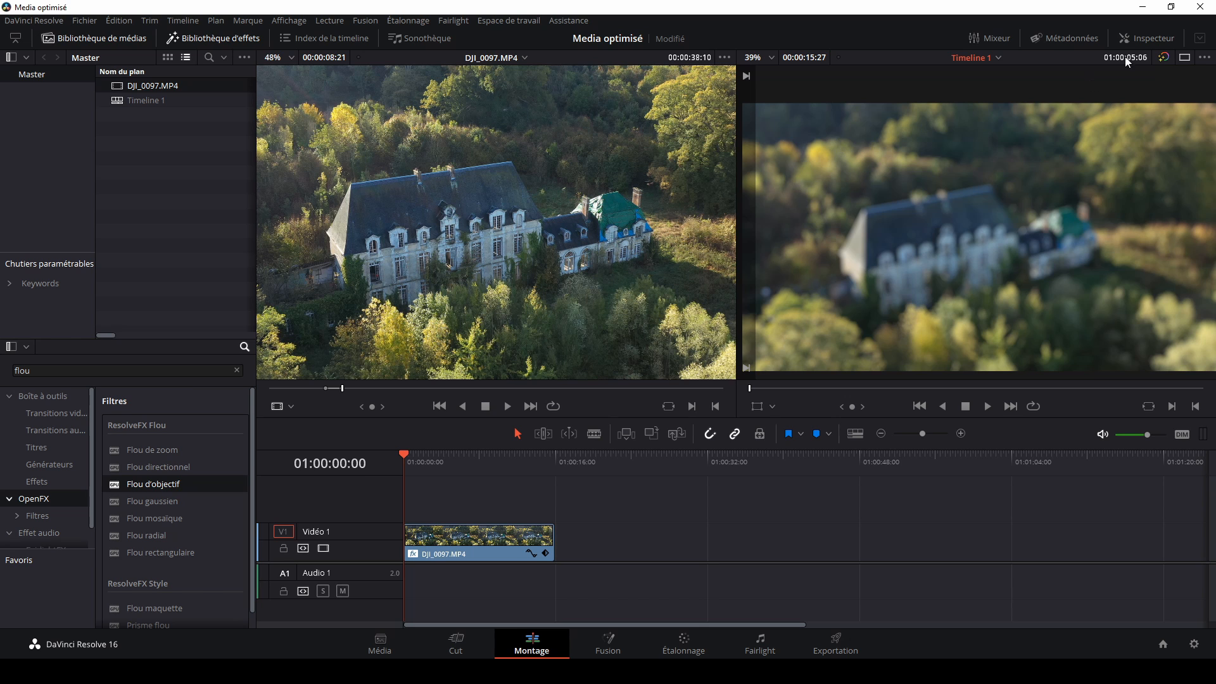
# Step: Show the clip's properties in the Inspector and play the blurred clip to check its playback frame rate
pyautogui.click(1131, 36)
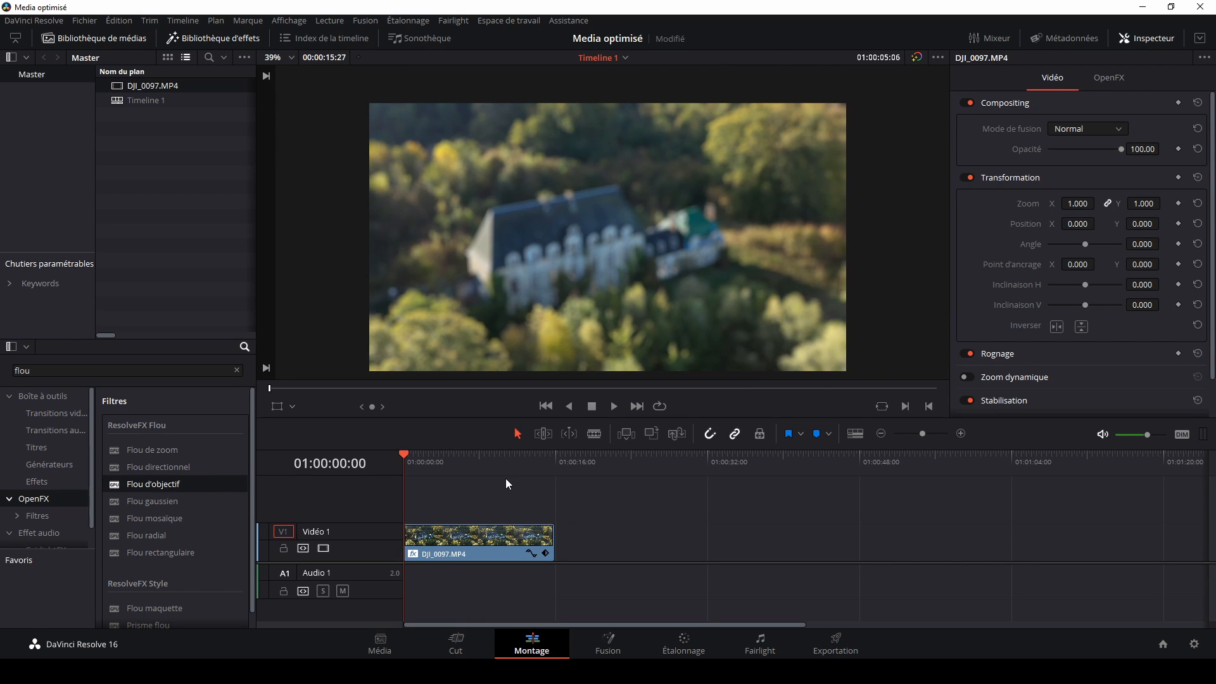
pyautogui.press('space')
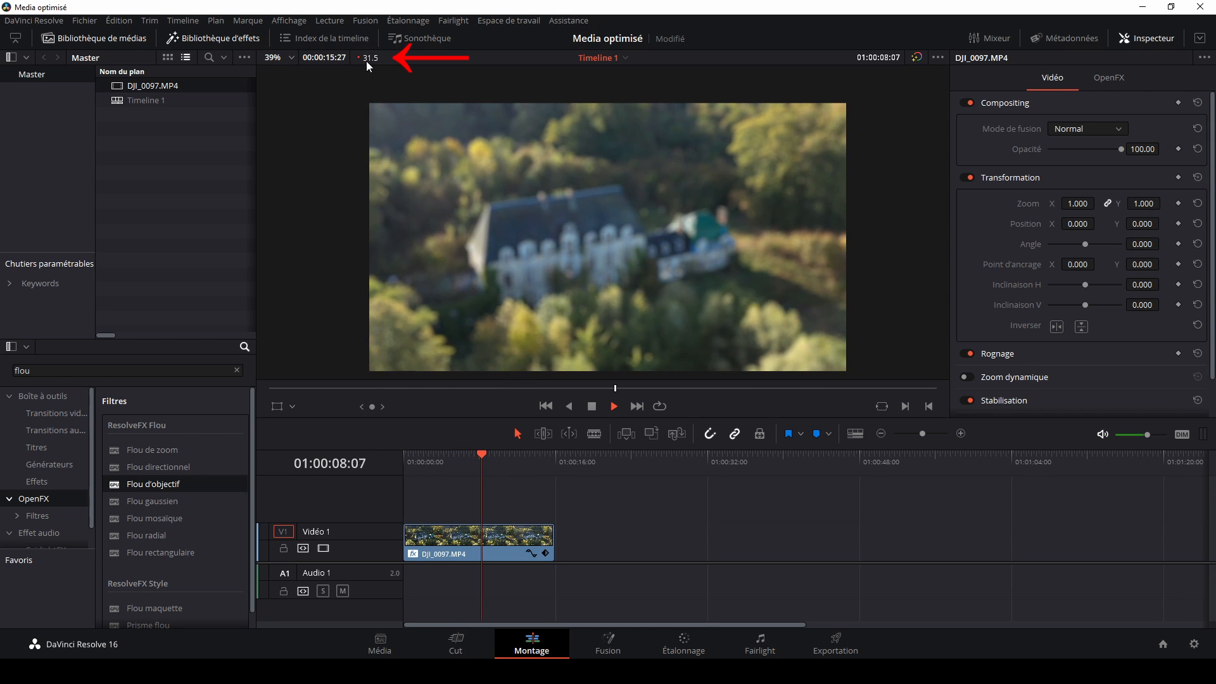
pyautogui.press('Home')
pyautogui.press('space')
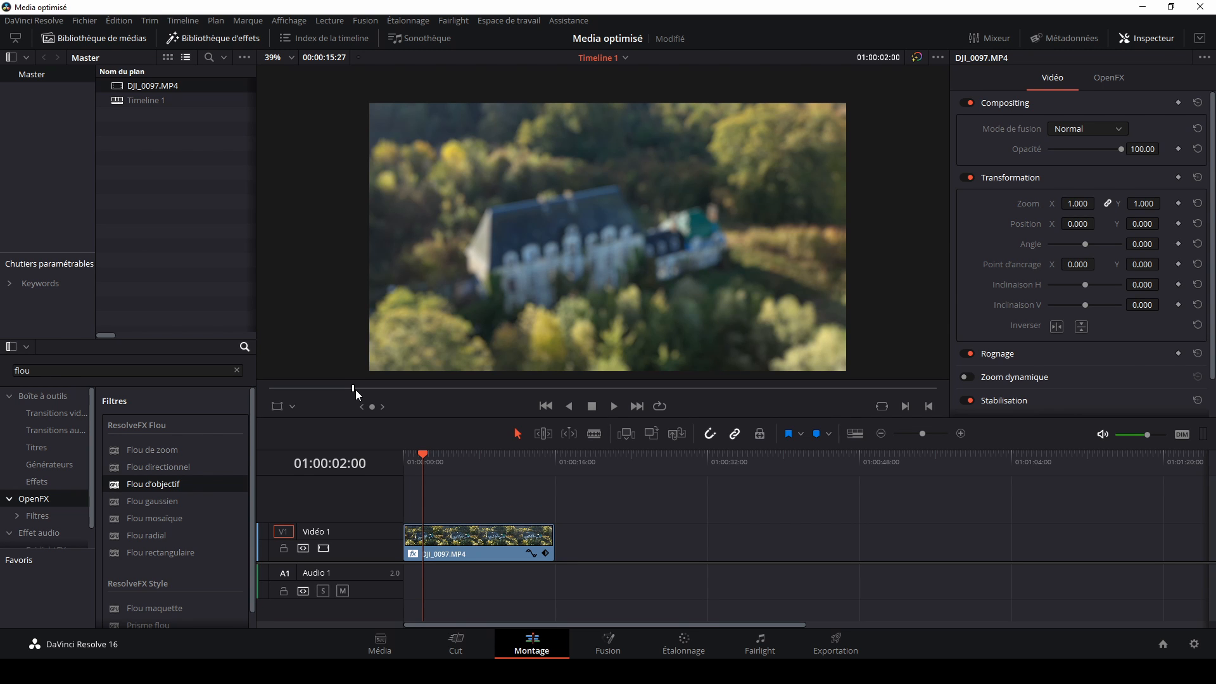
# Step: Set the project's render format to DNxHR SQ with background rendering after 2 seconds, and save the project settings
pyautogui.click(383, 636)
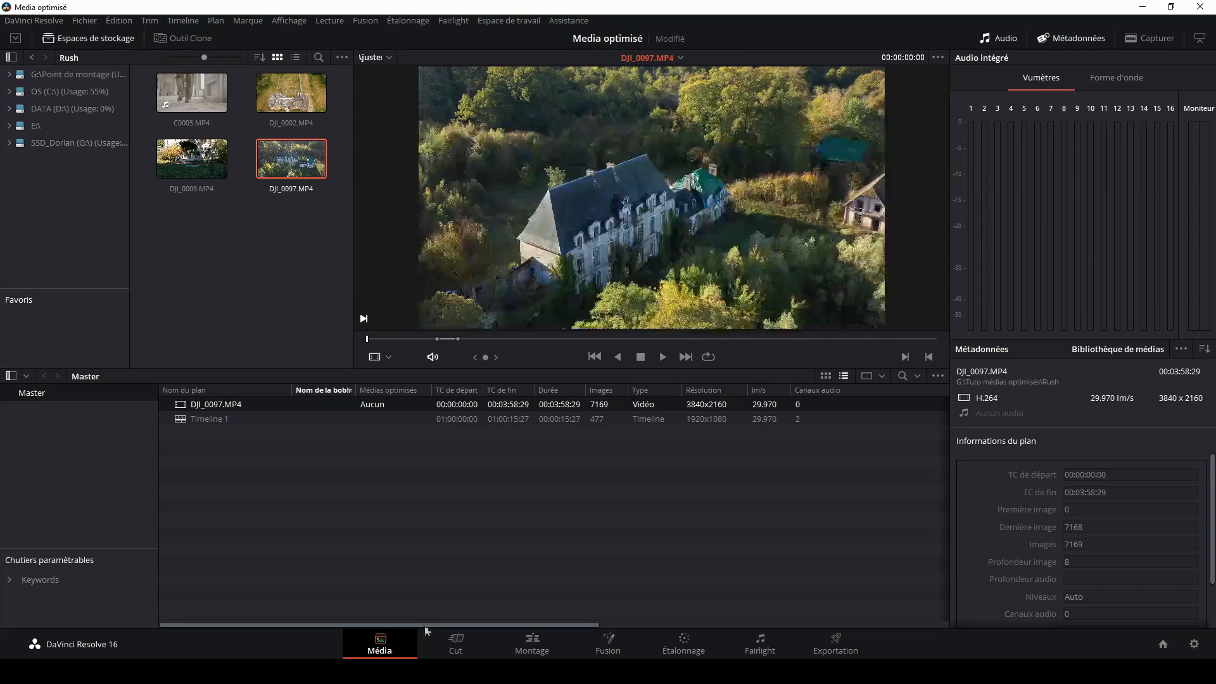
pyautogui.click(1194, 643)
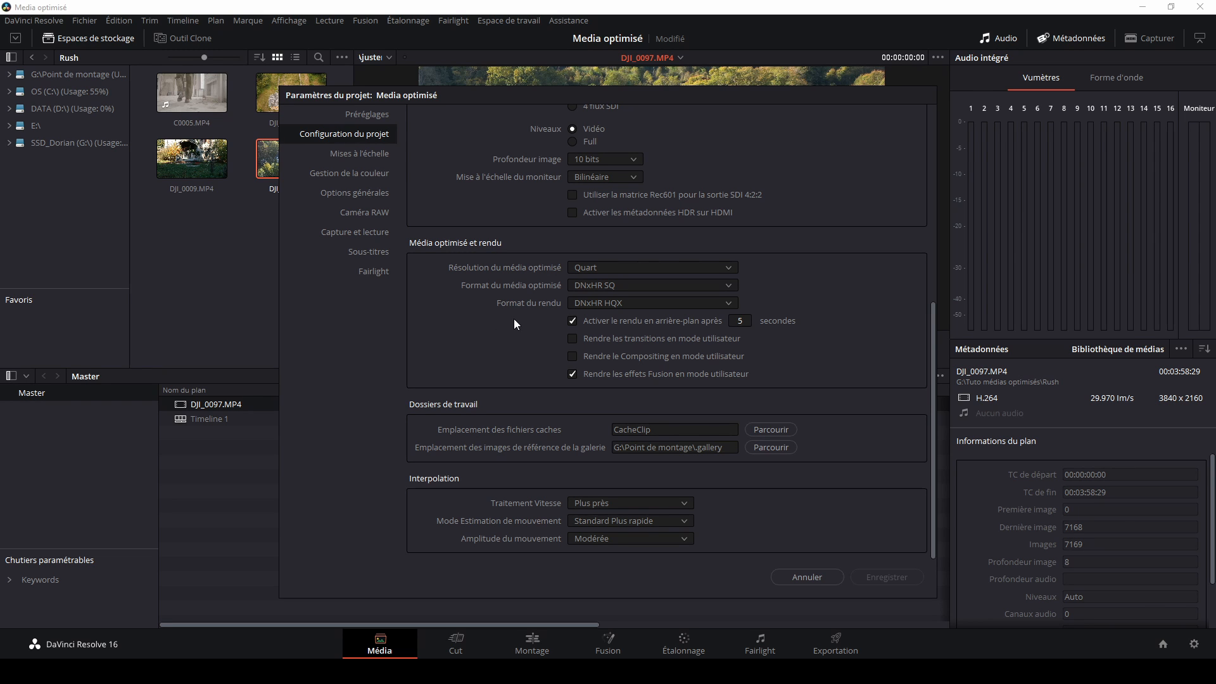
pyautogui.click(627, 302)
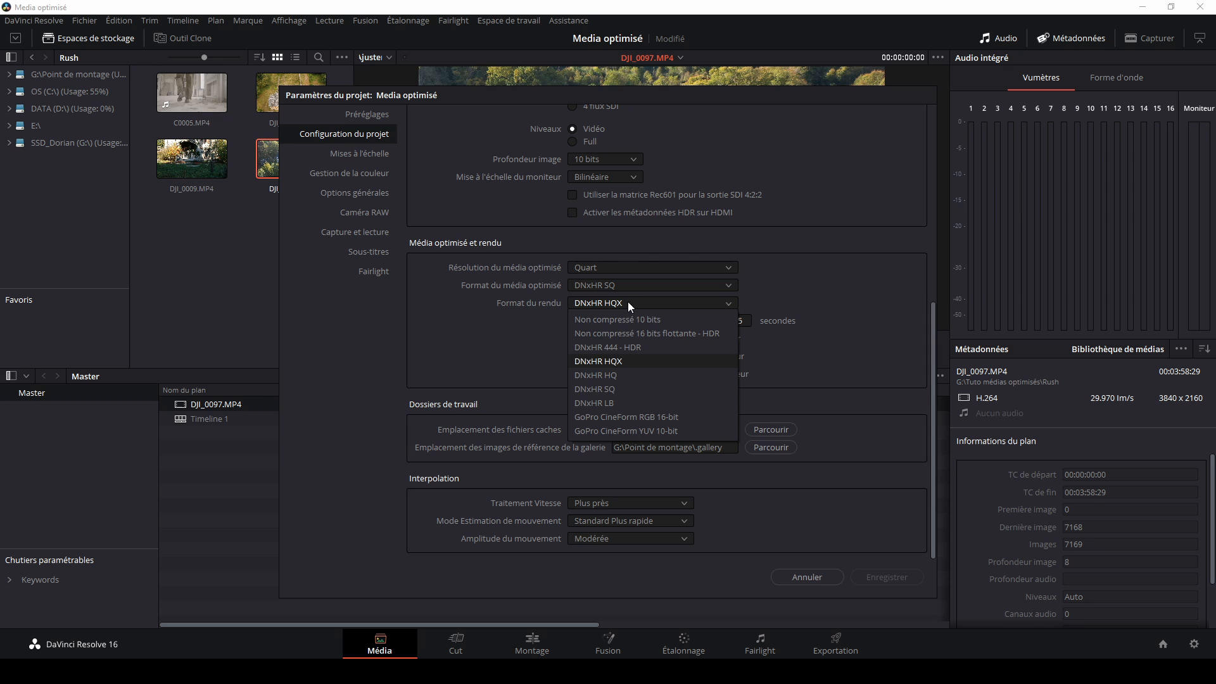
pyautogui.click(608, 388)
pyautogui.click(741, 321)
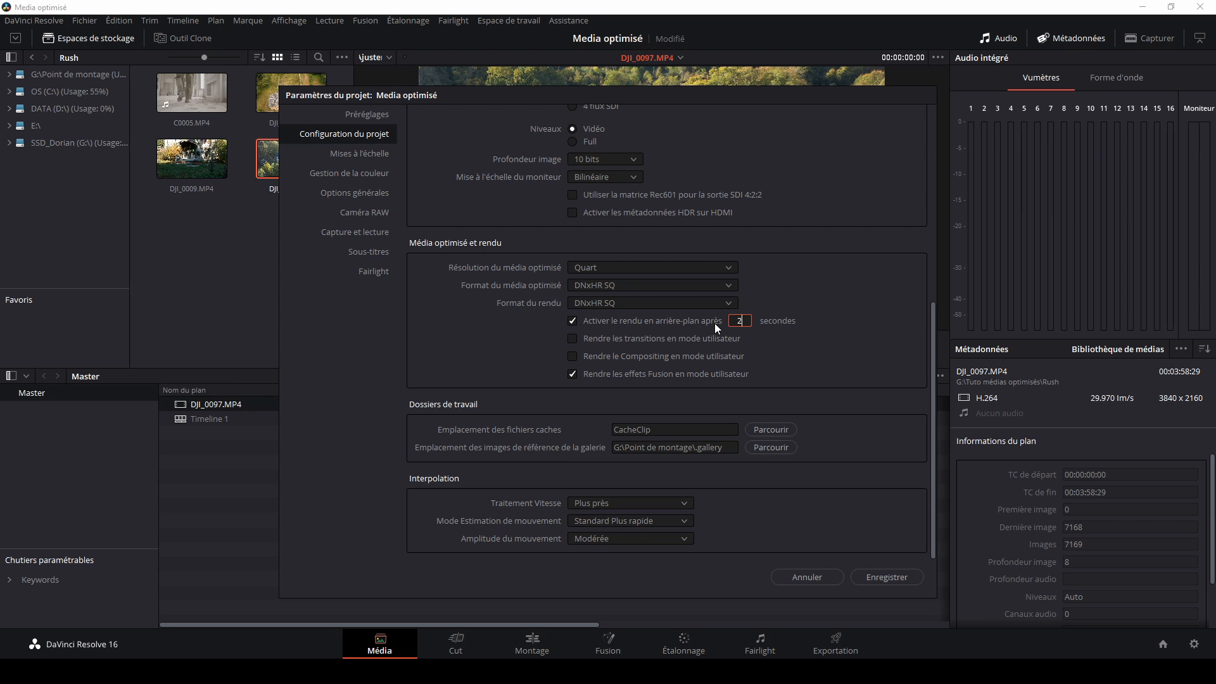
pyautogui.write('2')
pyautogui.click(895, 576)
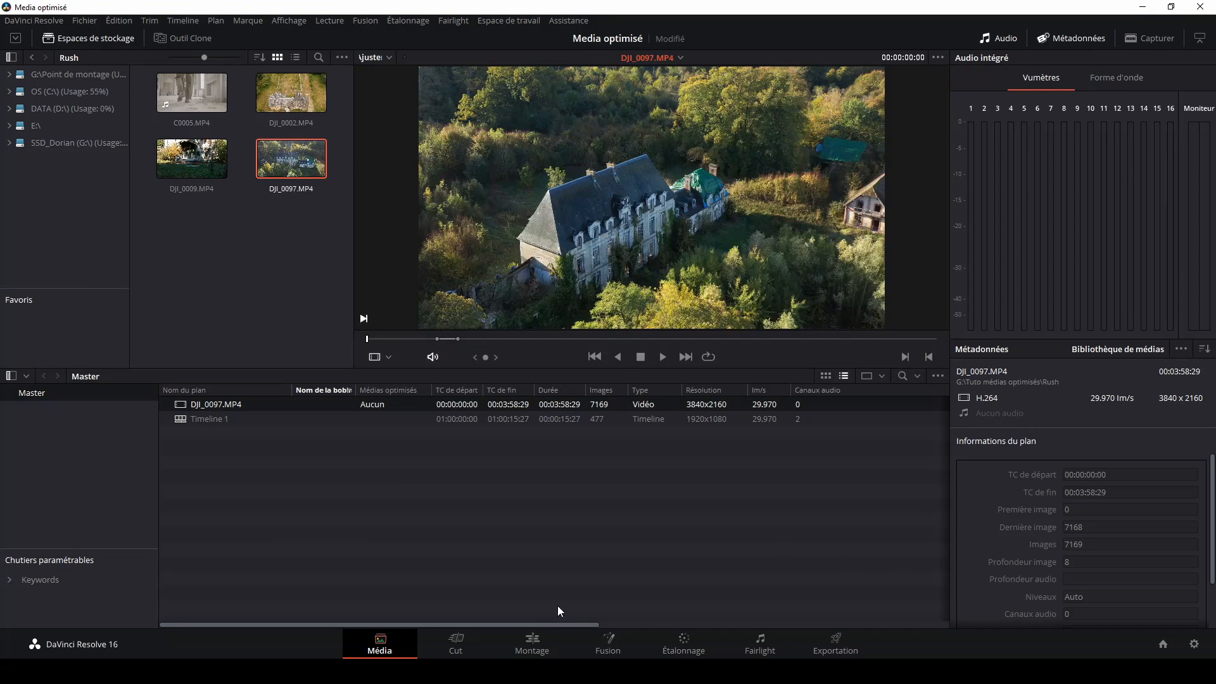
# Step: Return the playhead to the start of the edit timeline and set the render mode (Rendus) to Utilisateur
pyautogui.click(532, 644)
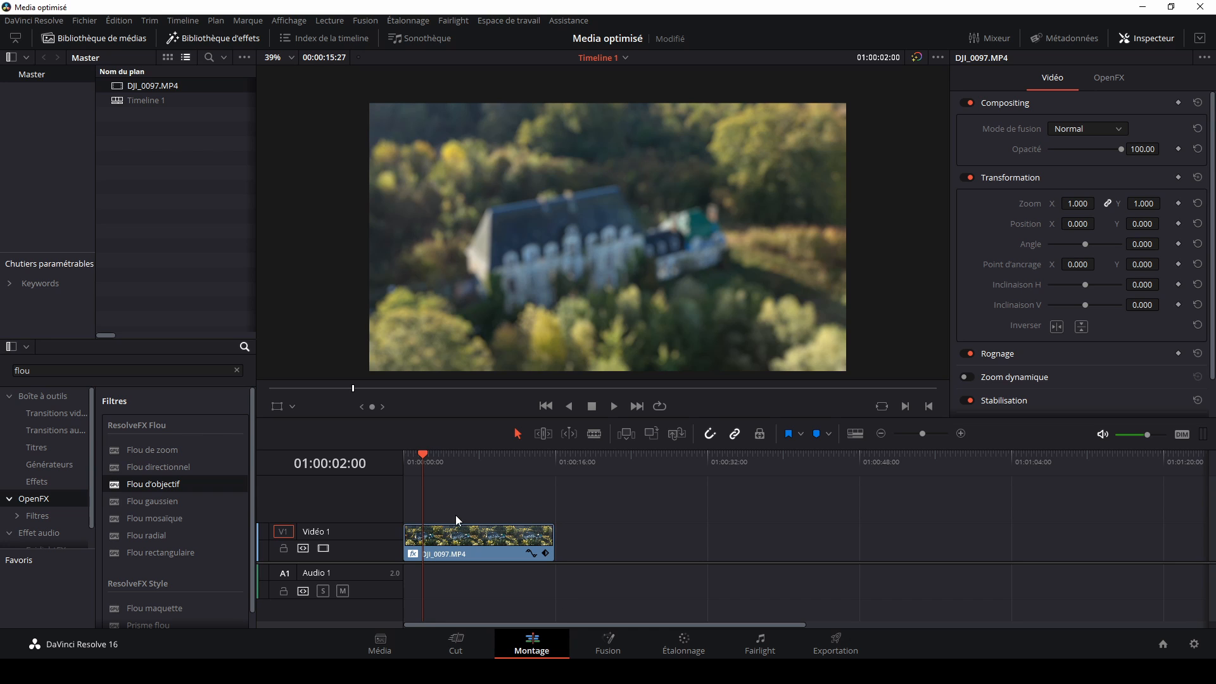
pyautogui.press('Home')
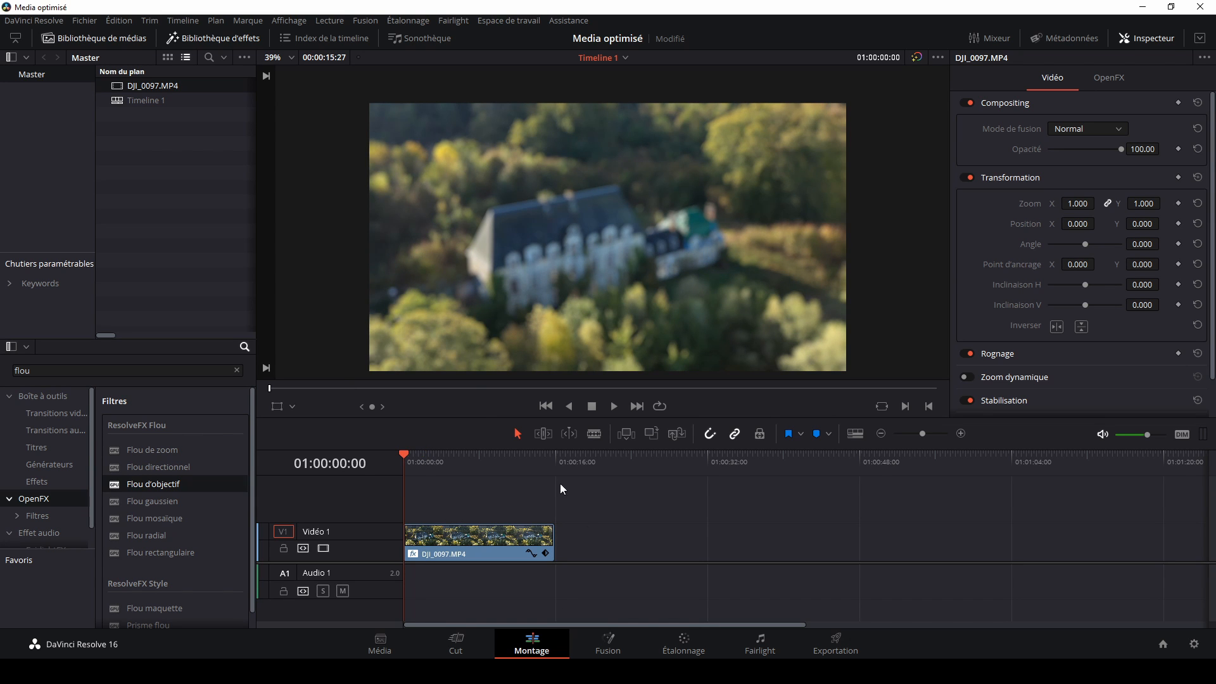
pyautogui.click(339, 21)
pyautogui.moveTo(372, 86)
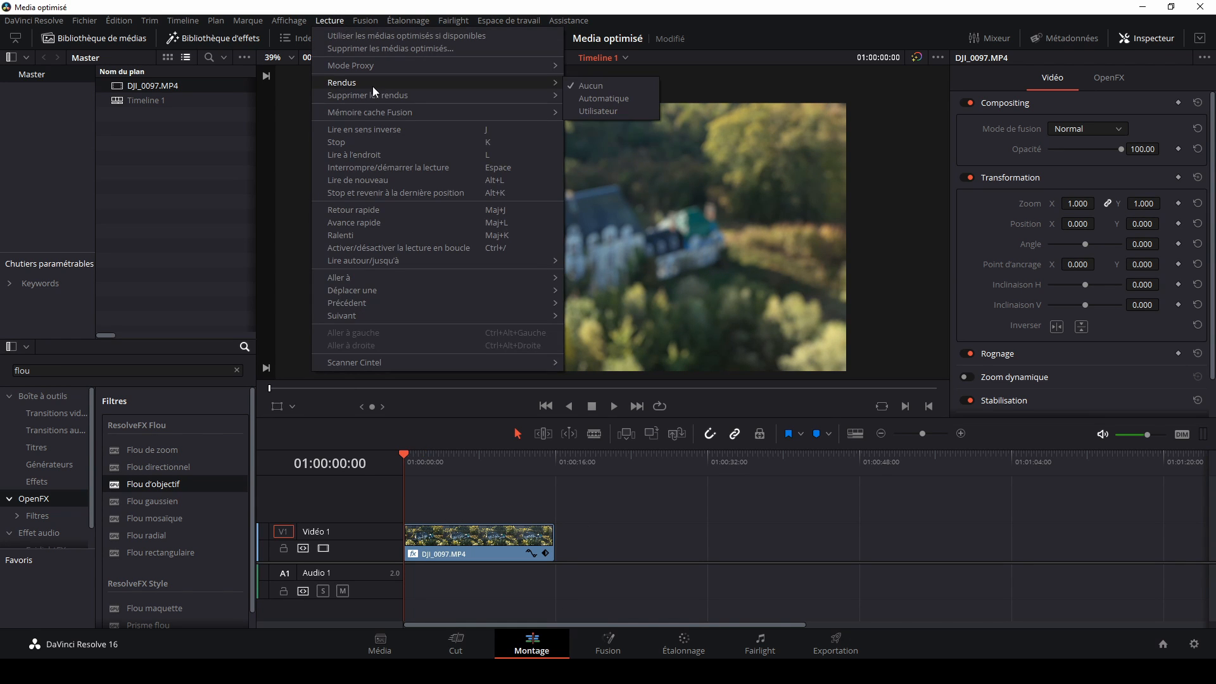
pyautogui.click(594, 110)
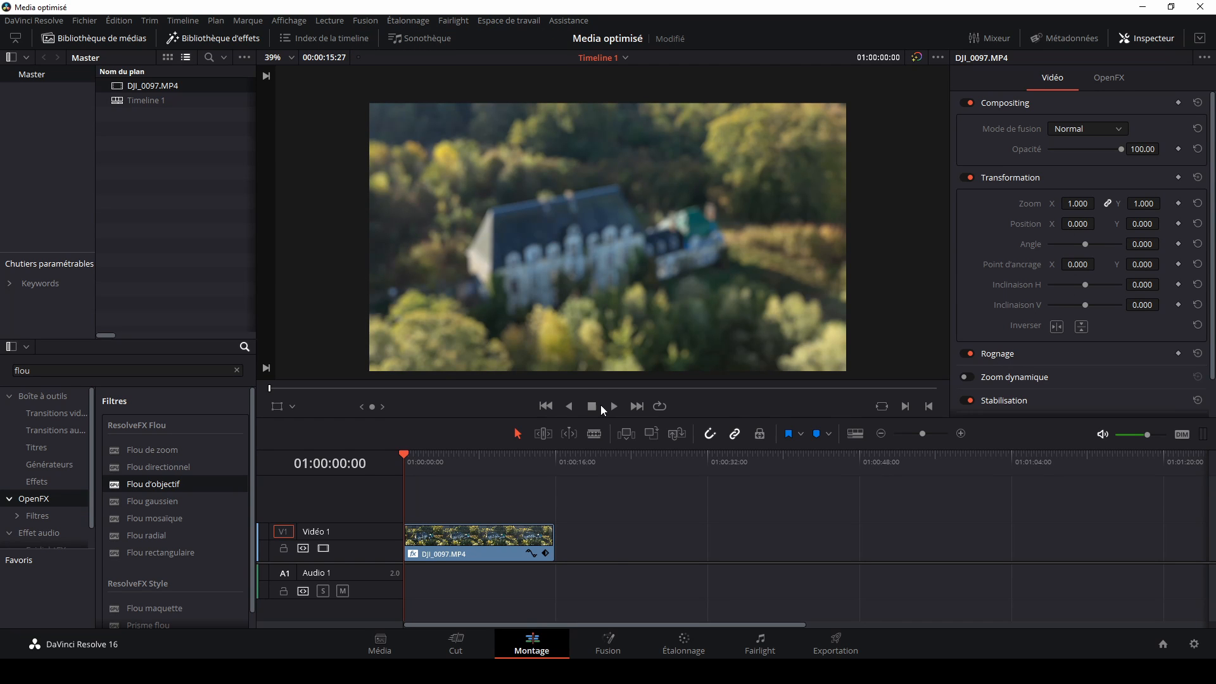
# Step: Set Fusion page rendering to On for the DJI_0097.MP4 timeline clip and play the rendered section to check its smoothness
pyautogui.doubleClick(469, 535)
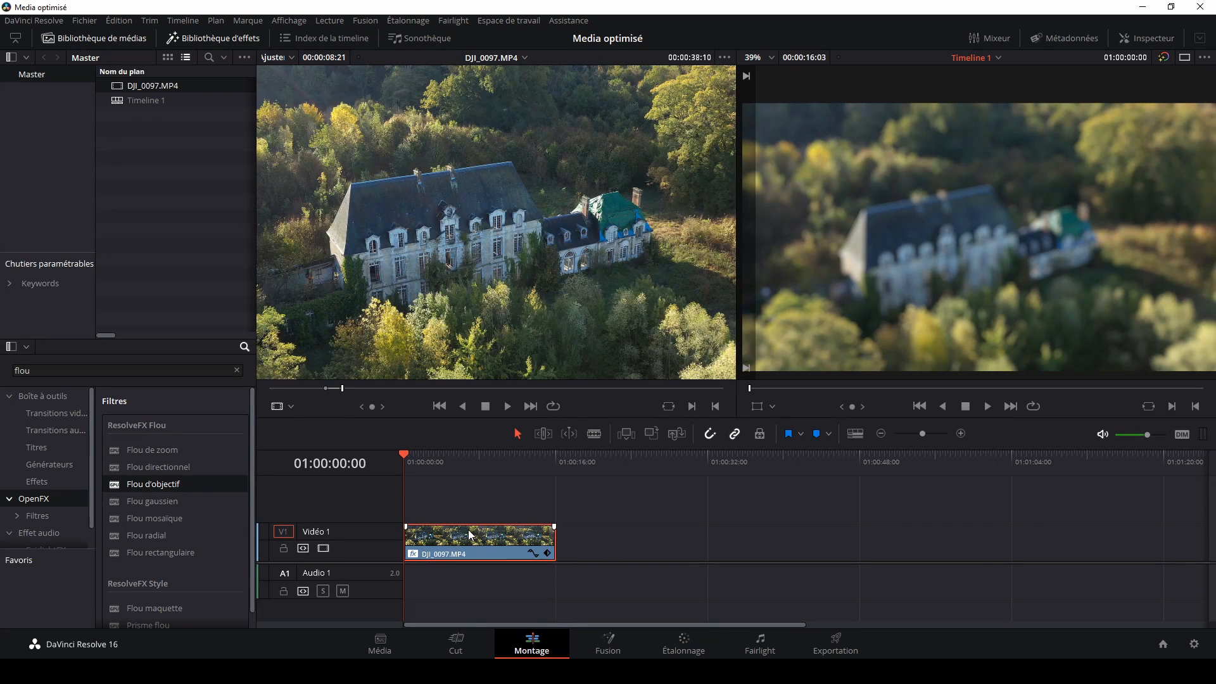
pyautogui.rightClick(470, 536)
pyautogui.moveTo(691, 419)
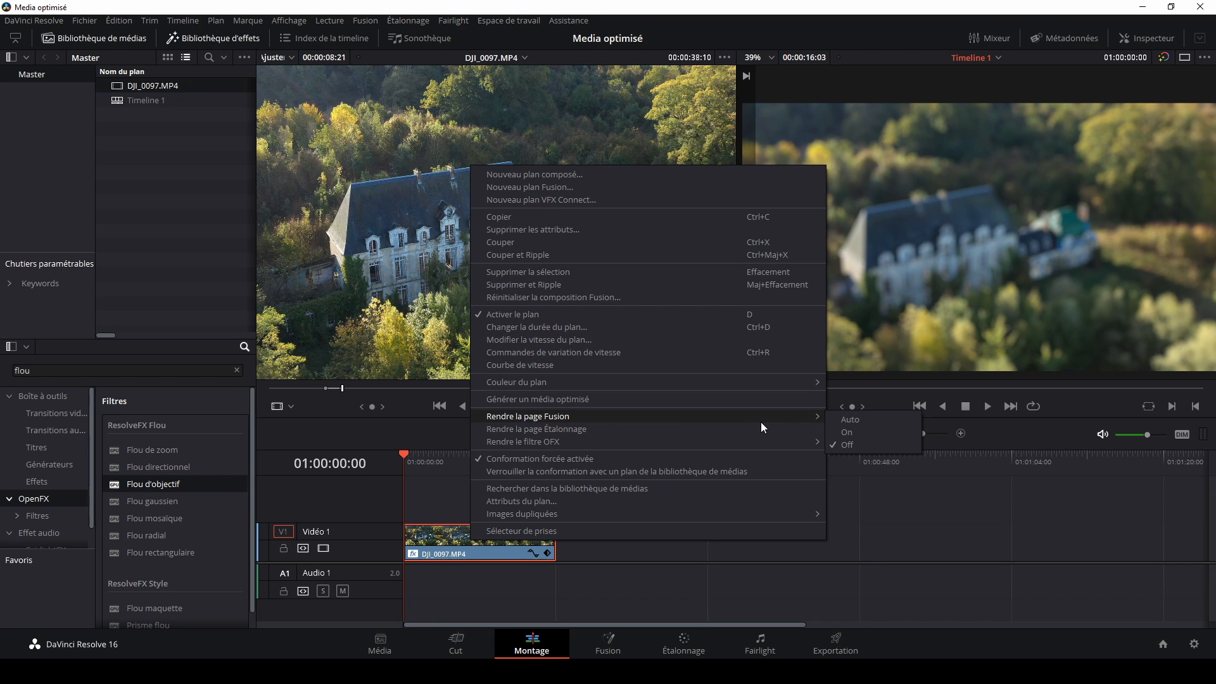
pyautogui.click(849, 433)
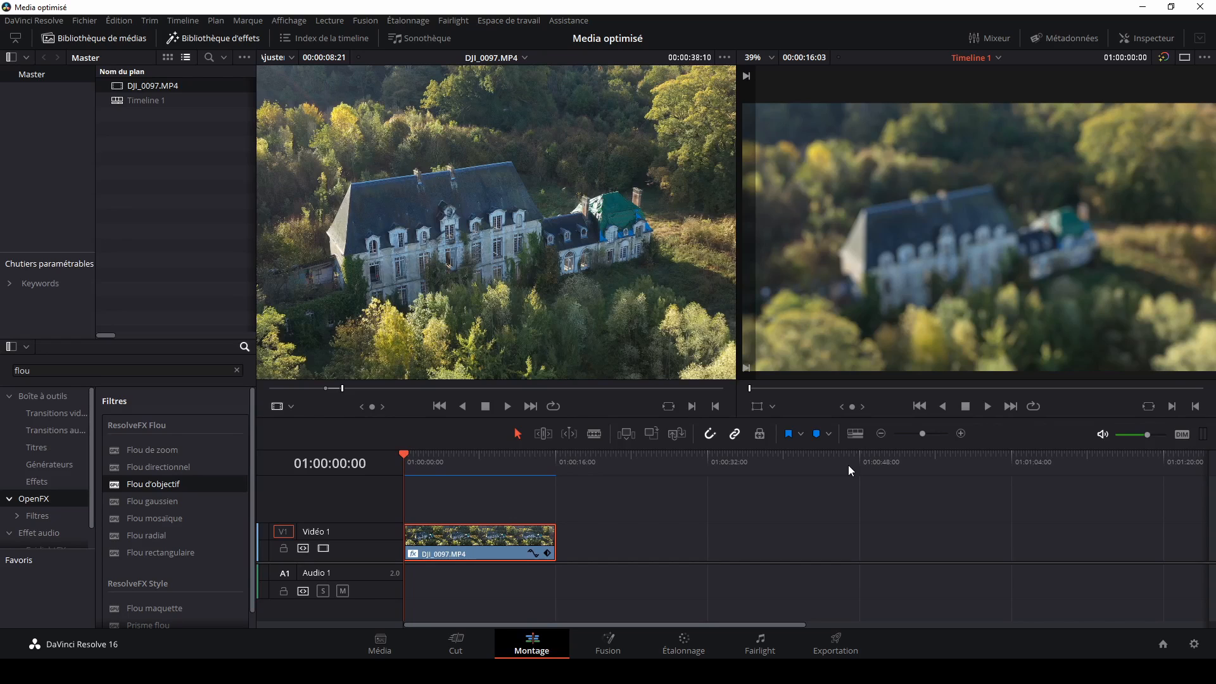
pyautogui.press('space')
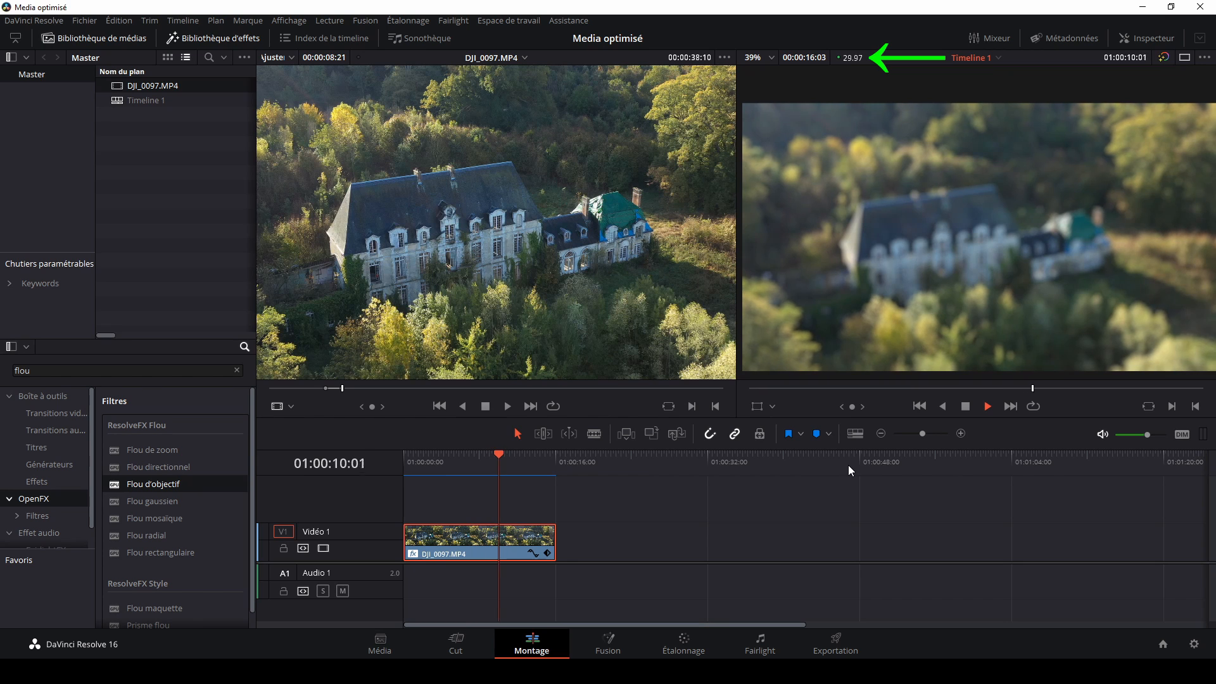
pyautogui.press('space')
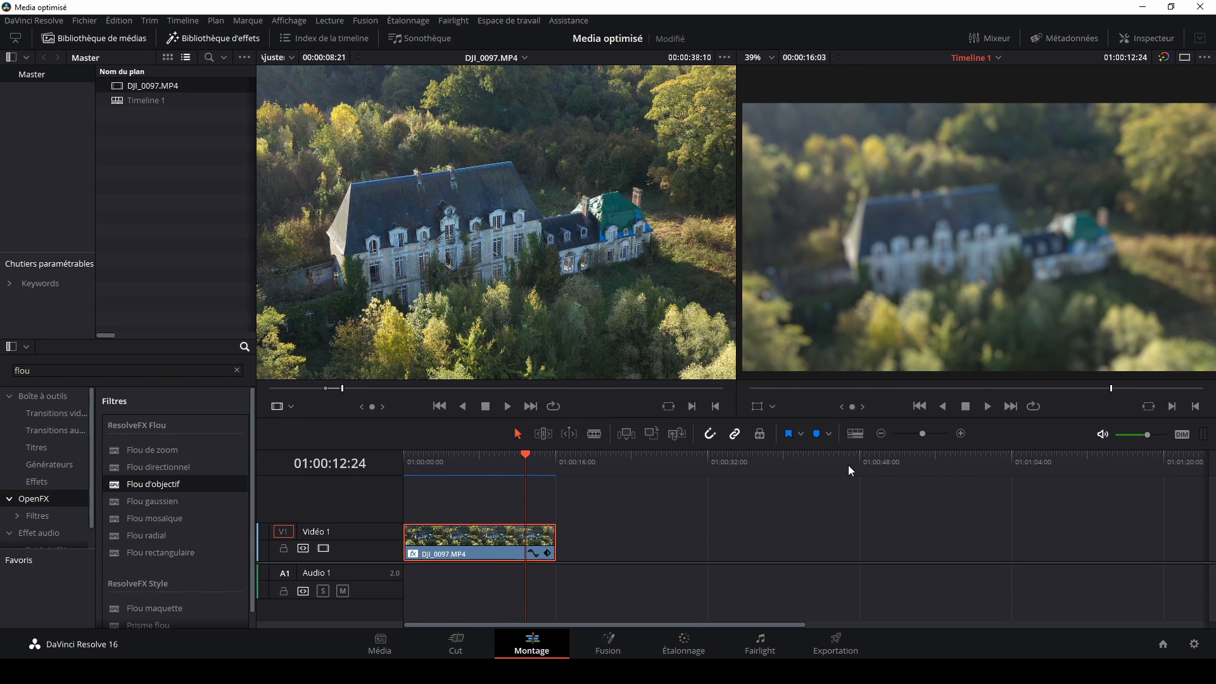
# Step: Set the render mode (Rendus) to Aucun and delete all existing renders
pyautogui.click(336, 21)
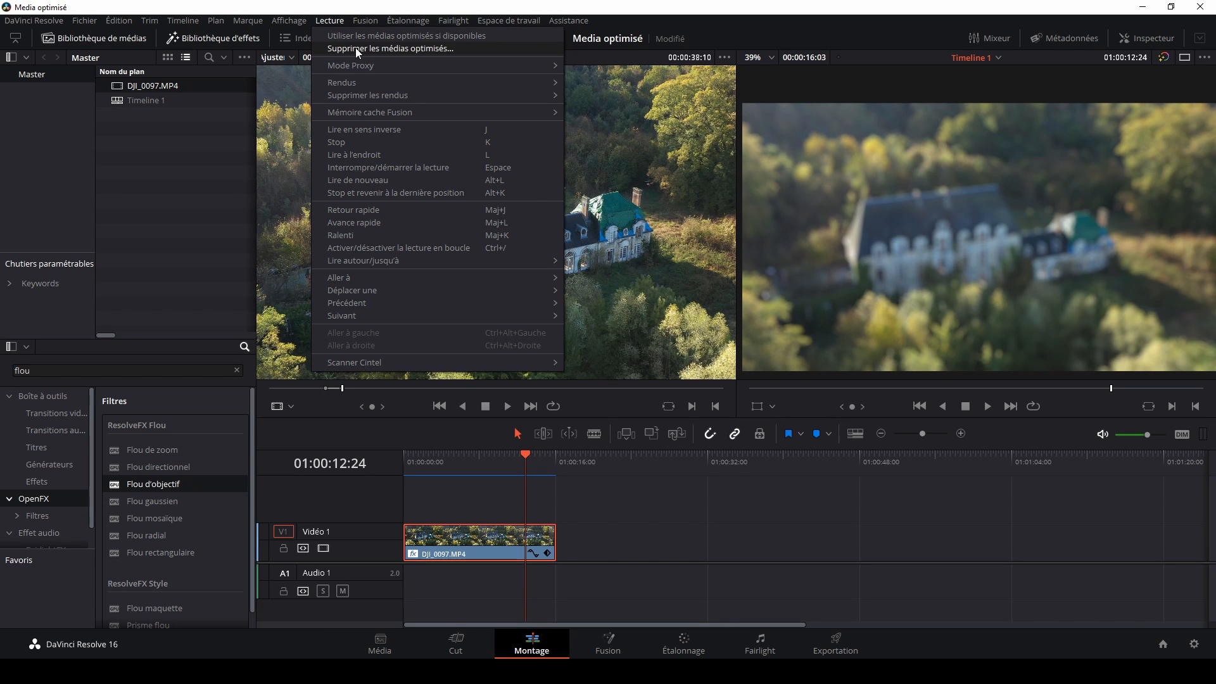
pyautogui.click(598, 89)
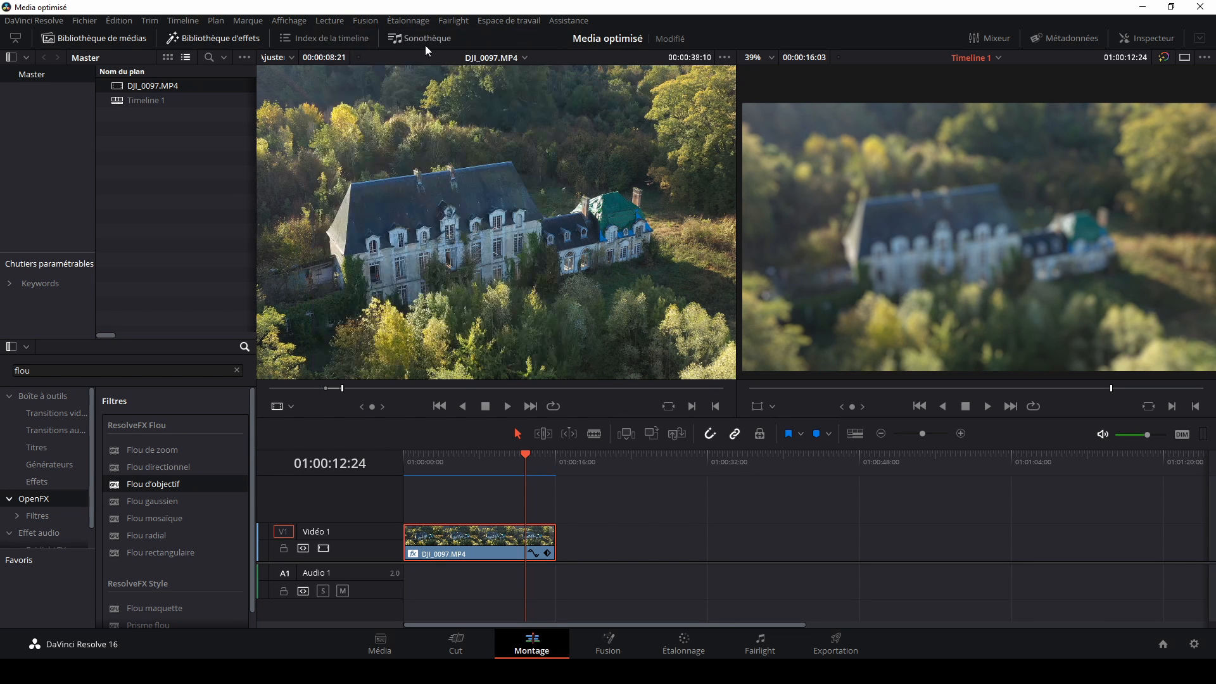
pyautogui.click(329, 23)
pyautogui.moveTo(381, 99)
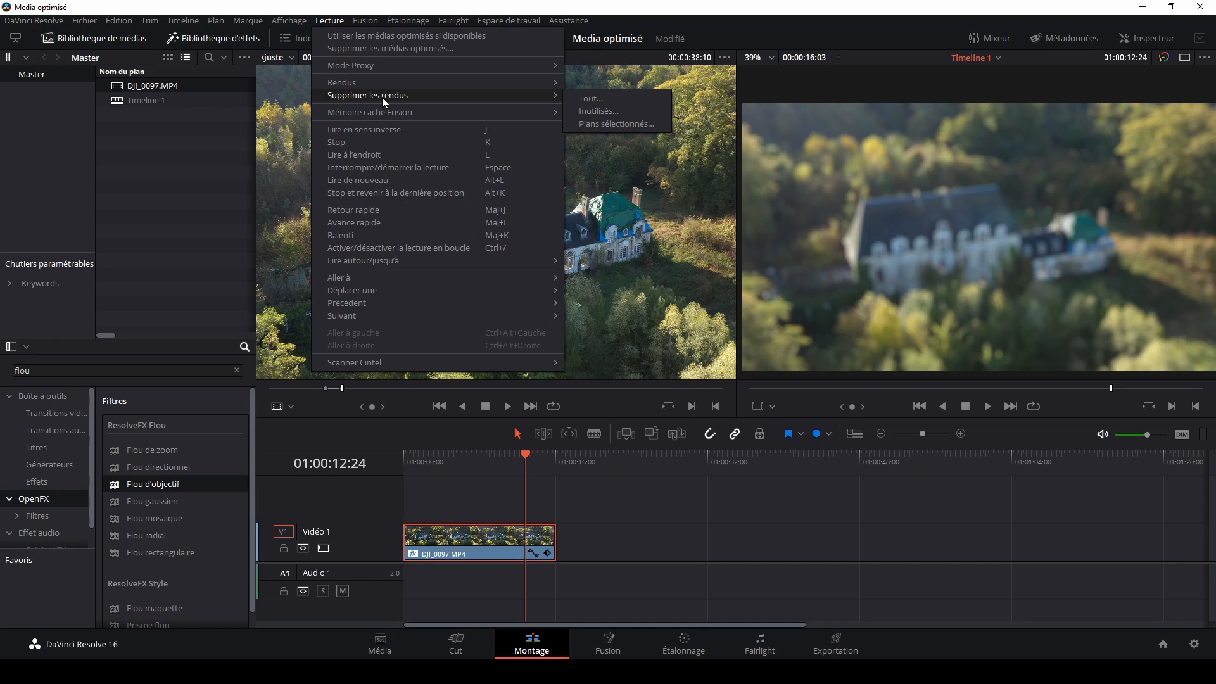
pyautogui.click(595, 101)
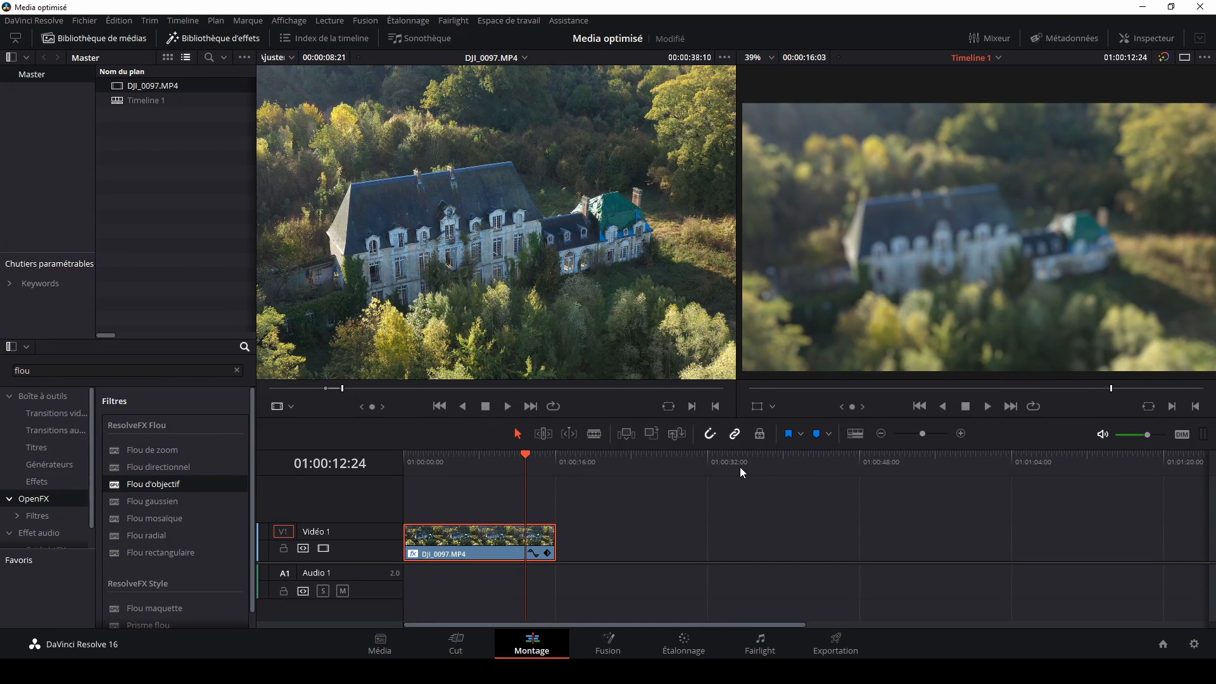